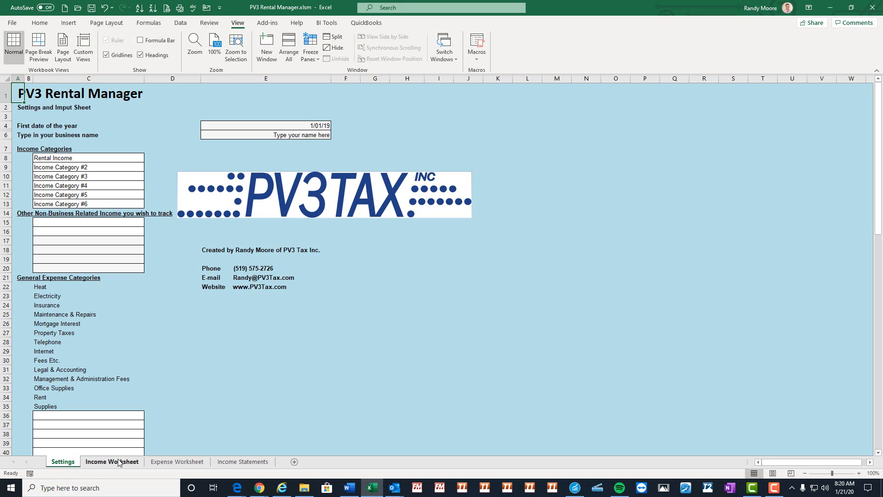
- Look through the Income Worksheet, Expense Worksheet and Income Statements sheets, and return to the Settings sheet
left_click(98, 463)
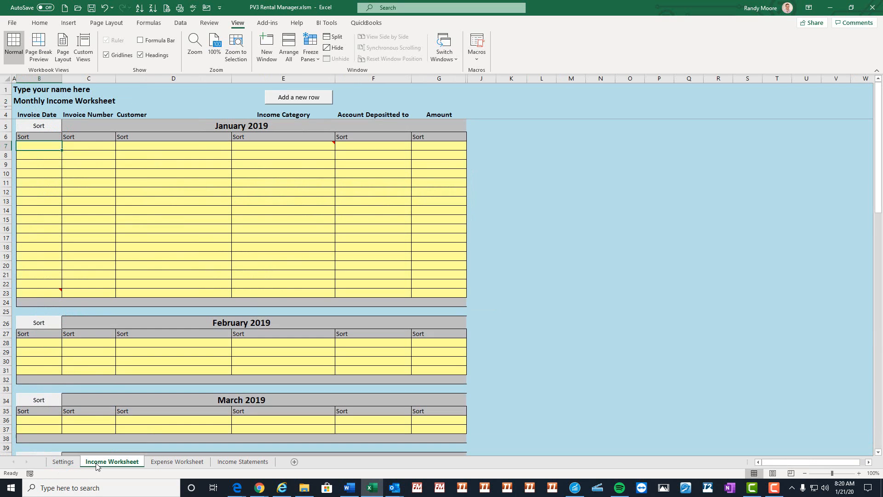
left_click(165, 464)
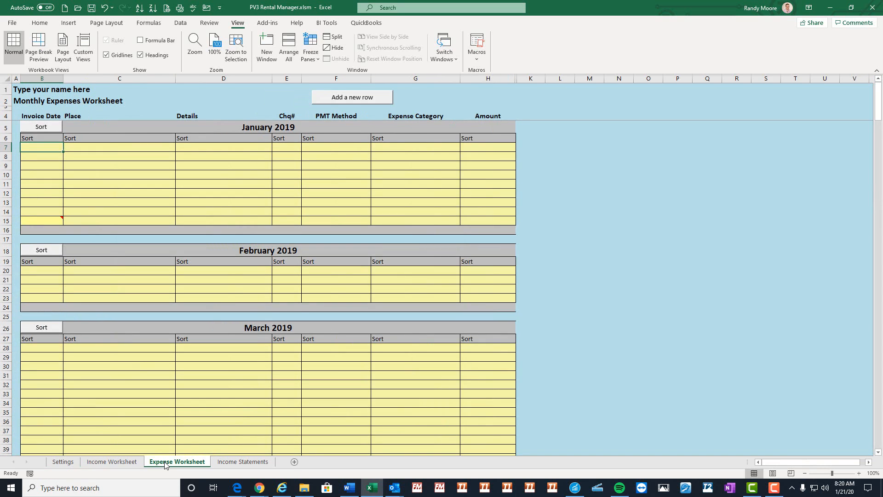
left_click(238, 463)
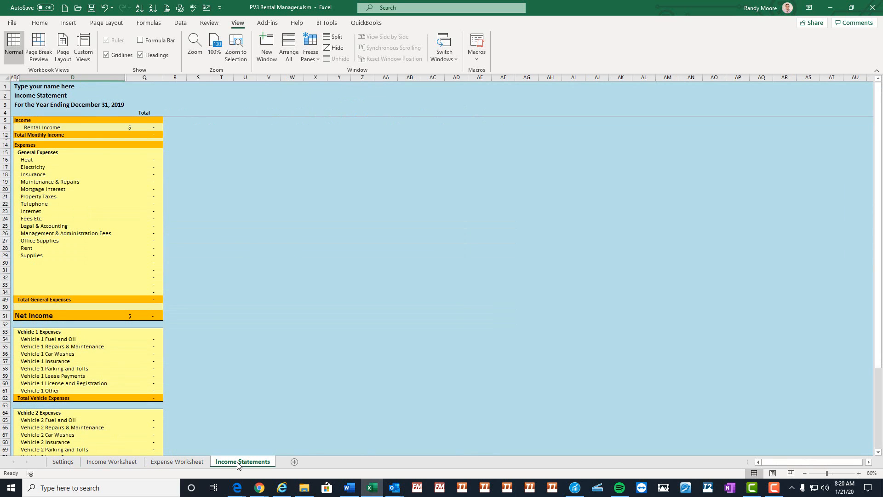
left_click(64, 464)
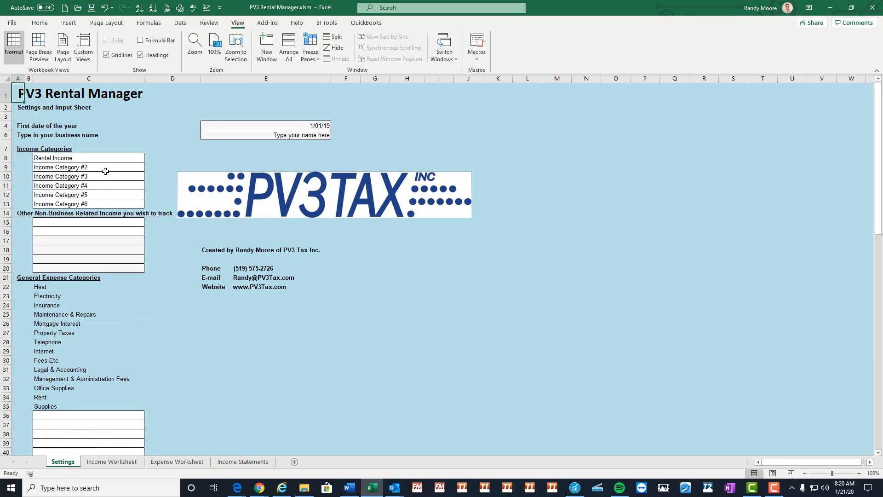
left_click(97, 159)
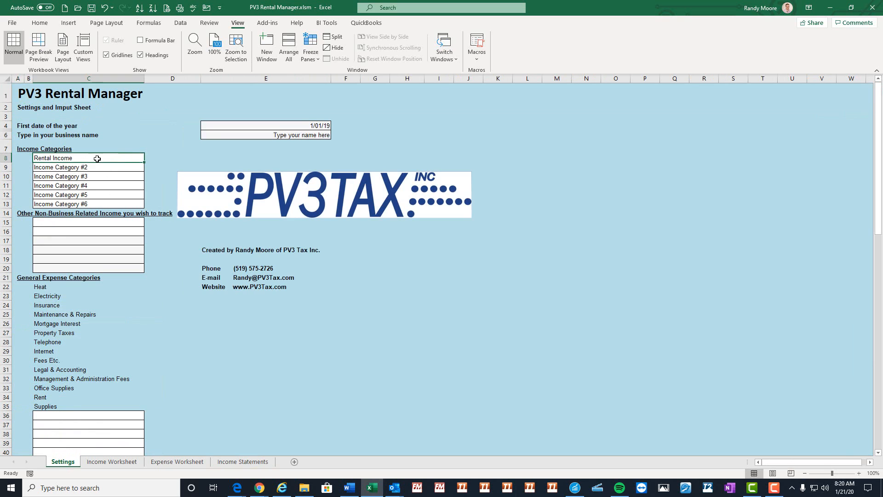
left_click(232, 122)
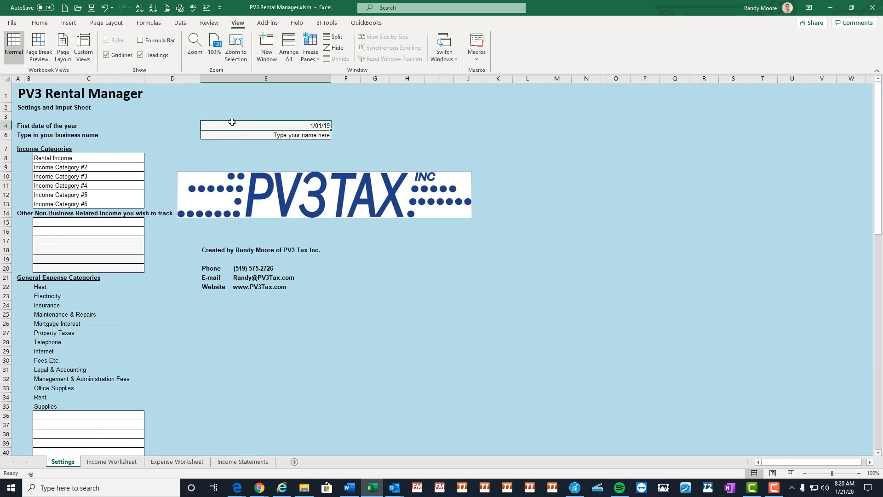
double_click(295, 127)
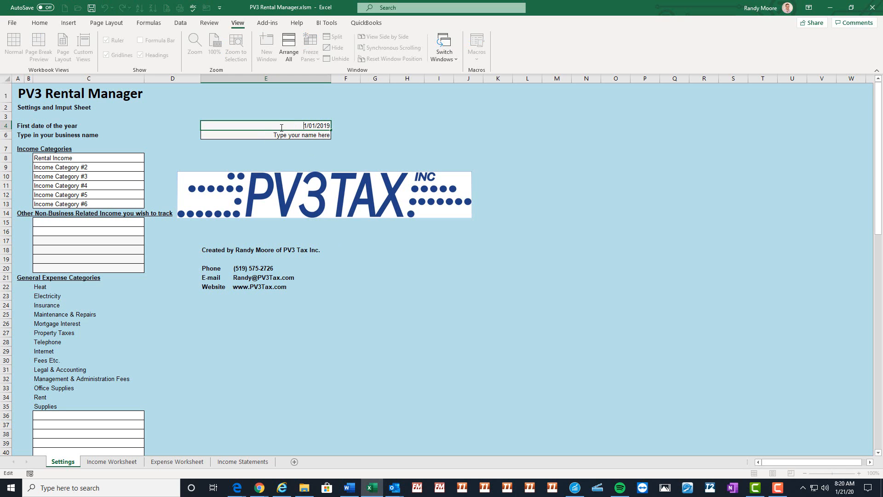
key("Escape")
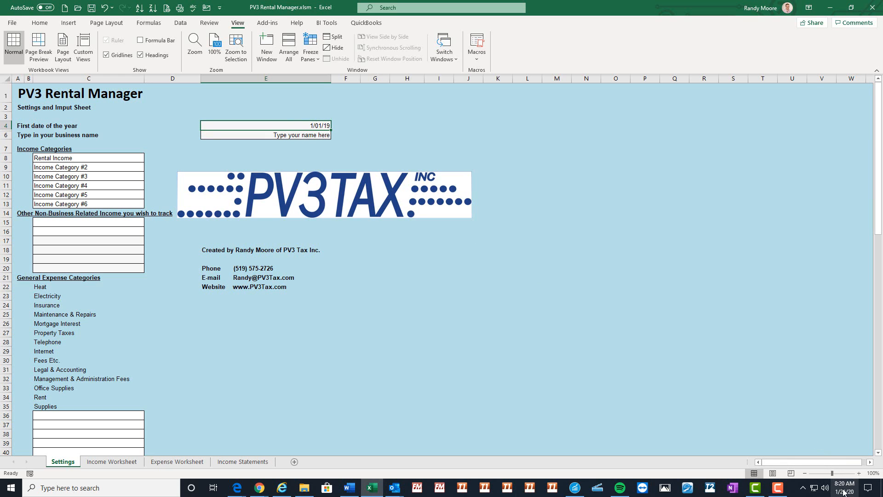
- Enter 1-1-19 as the first date of the year on the Settings sheet
mouse_move(853, 492)
left_click(316, 135)
left_click(314, 126)
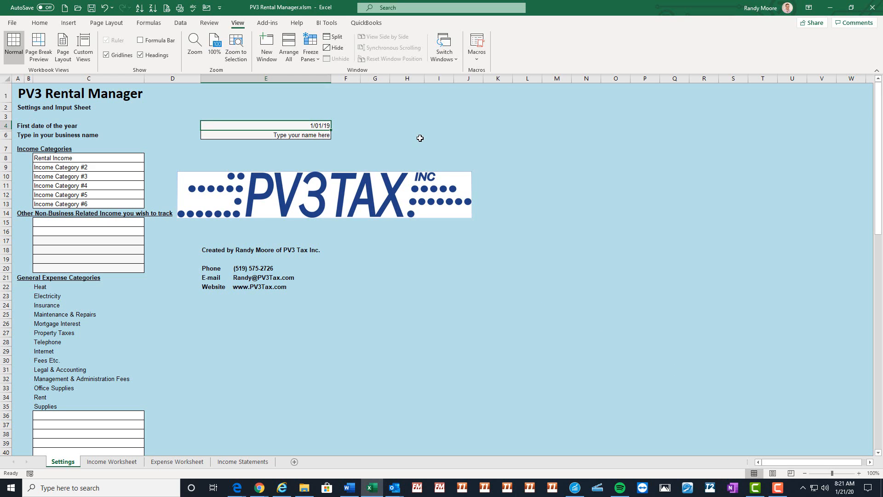
type("1-1-")
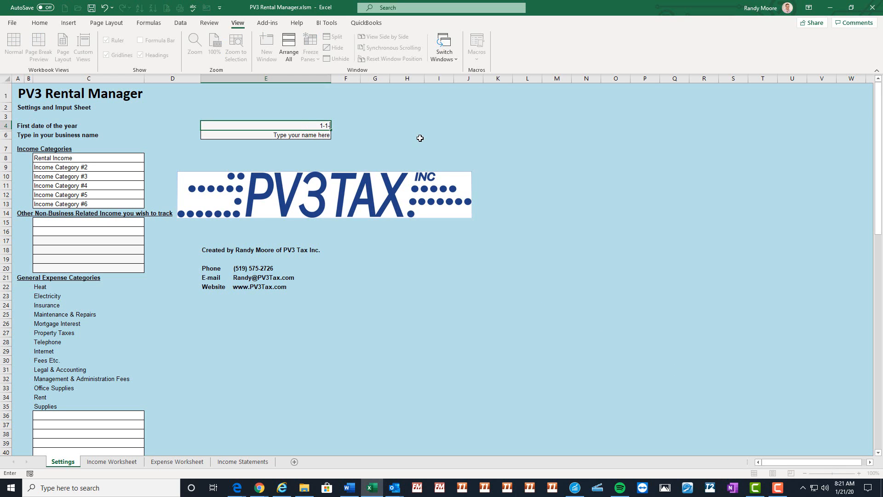
type("19")
key("Return")
left_click(313, 125)
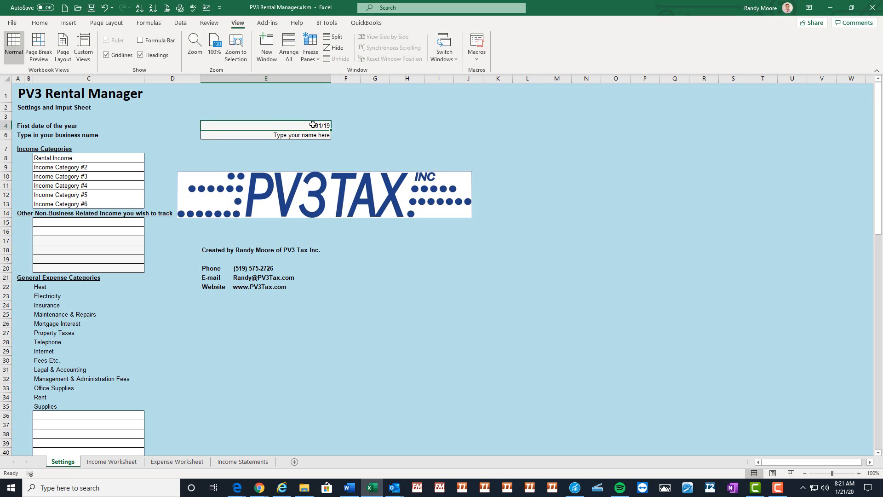
- Replace the placeholder text on the Settings sheet with the rental property's business name
left_click(252, 135)
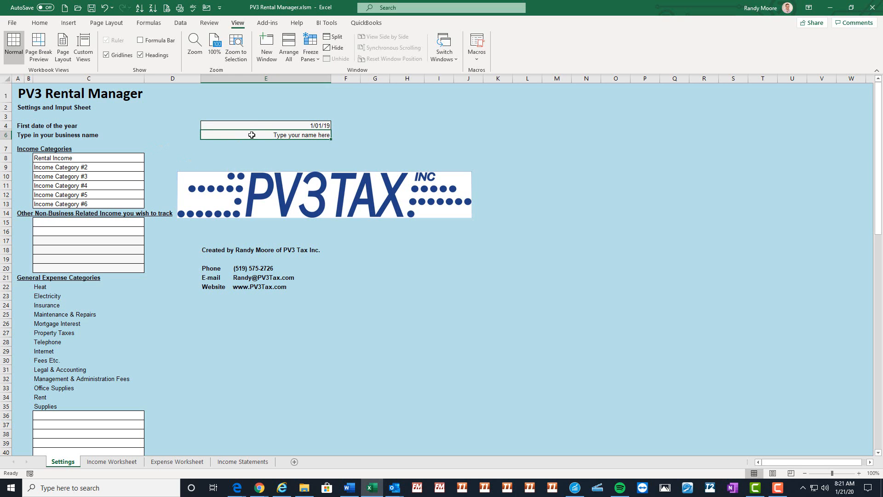
type("R")
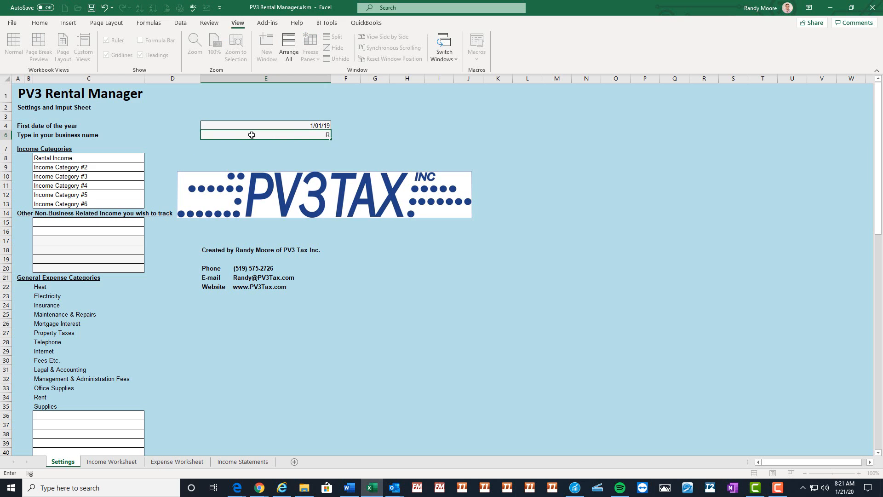
type("andy's Rental Property")
key("Return")
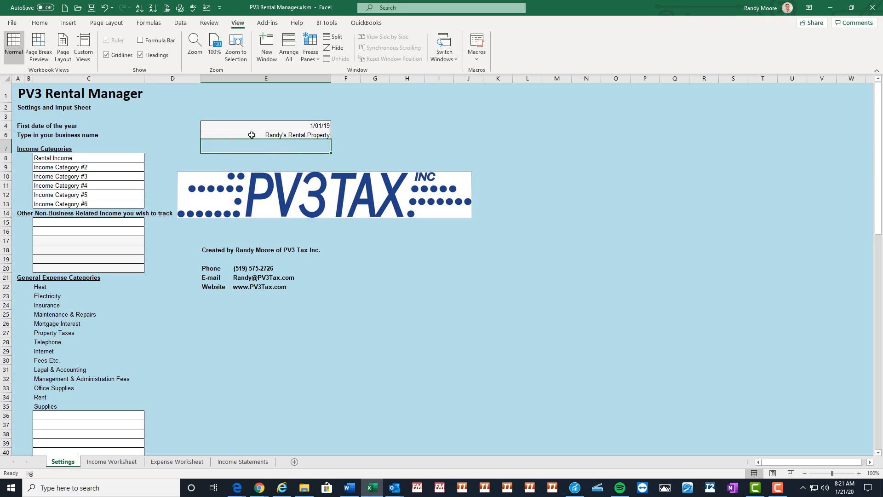
- Check the business name heading on the Income Worksheet, Expense Worksheet and Income Statements, and return to its cell on the Settings sheet
left_click(122, 461)
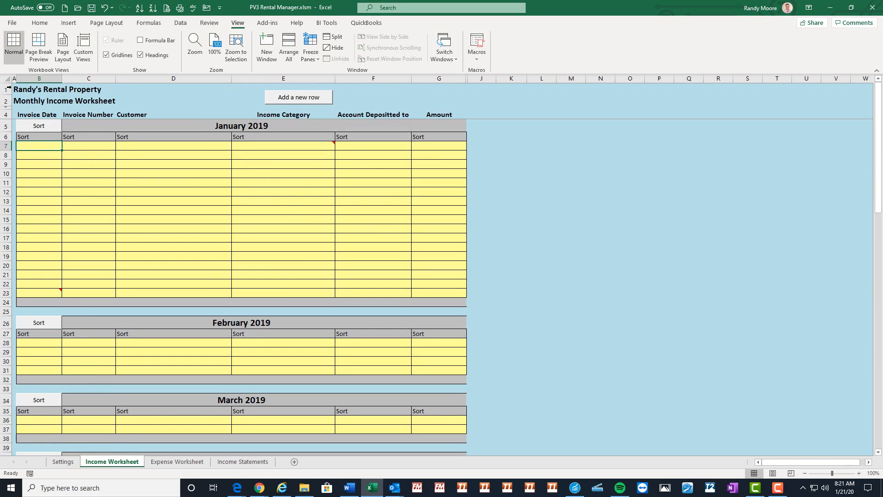
left_click(13, 89)
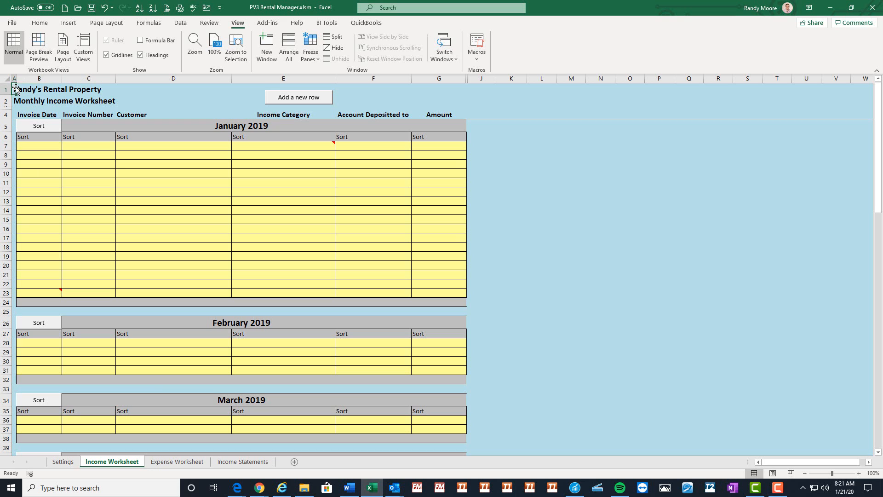
left_click(175, 462)
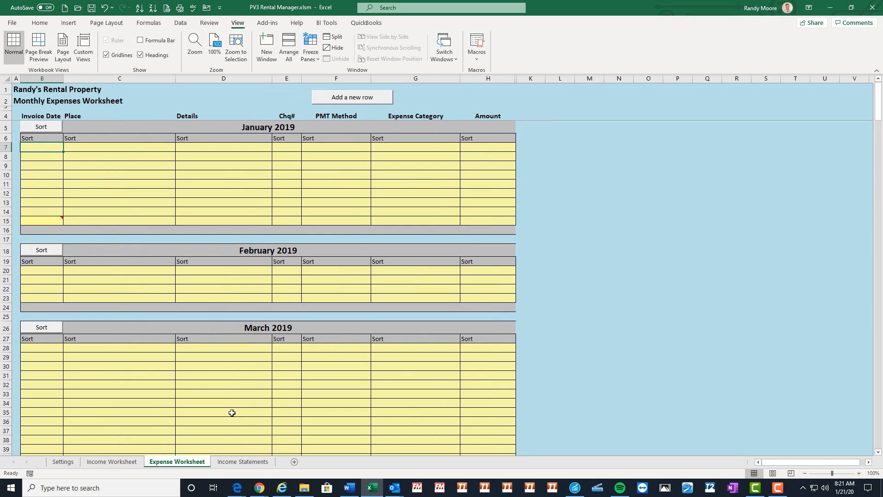
left_click(242, 461)
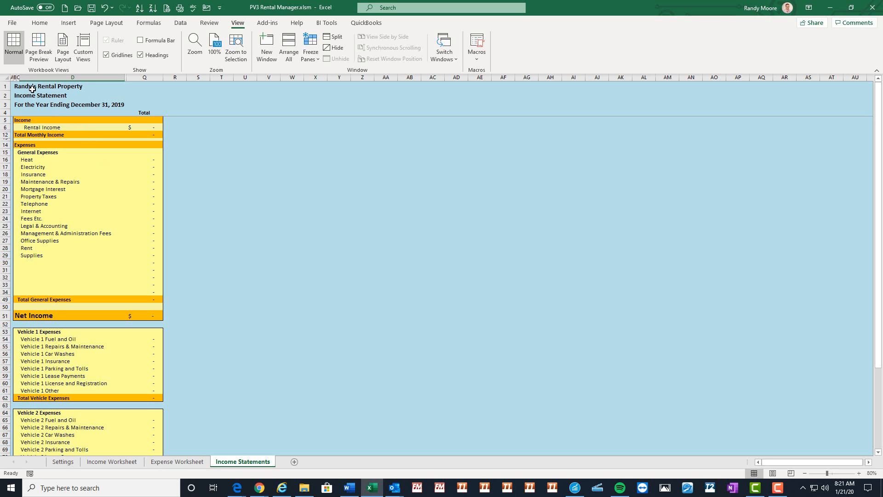
left_click(73, 462)
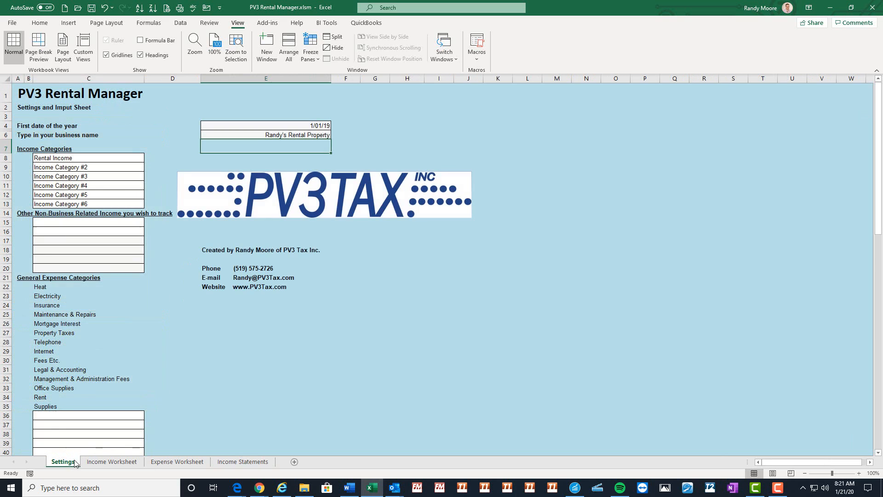
left_click(260, 134)
- Rename the first three income categories as Unit #1, Unit #2 and Unit #3
left_click(85, 160)
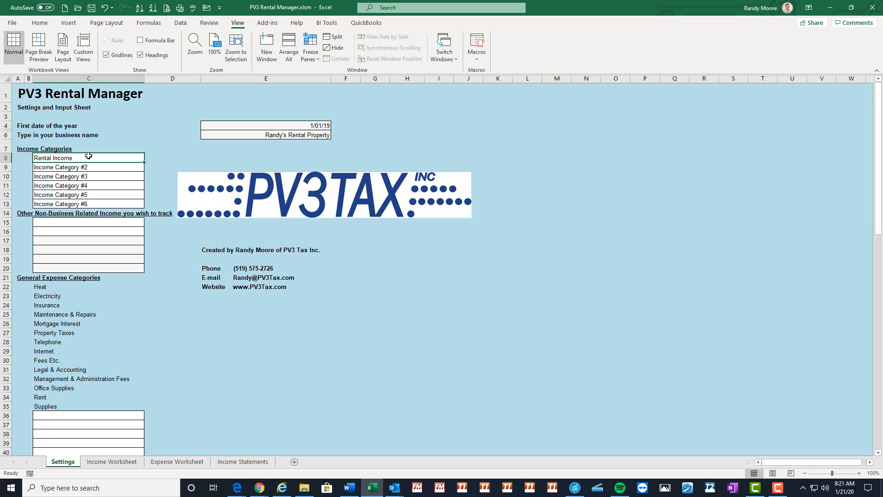
type("Unit #")
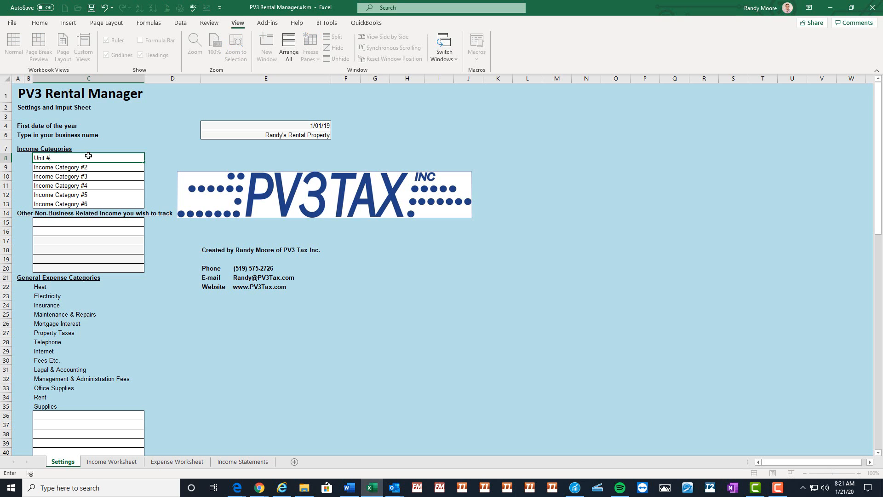
type("1")
key("Return")
type("Unit #2")
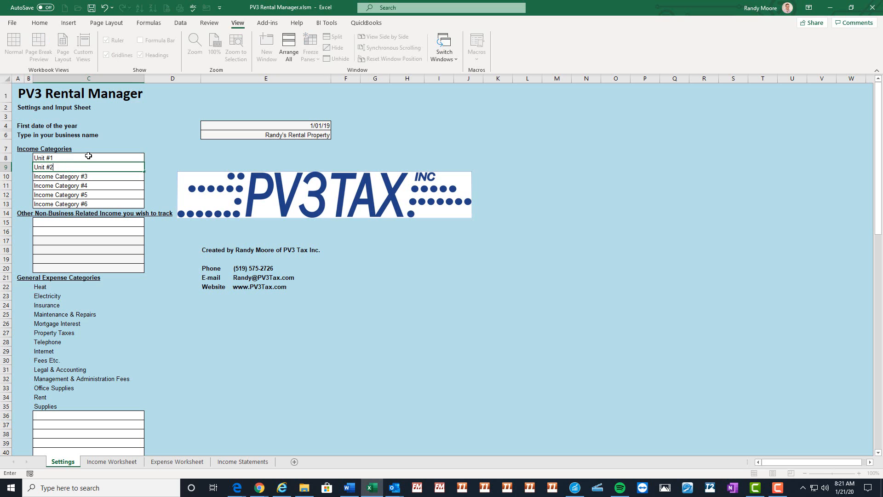
key("Return")
type("Unit")
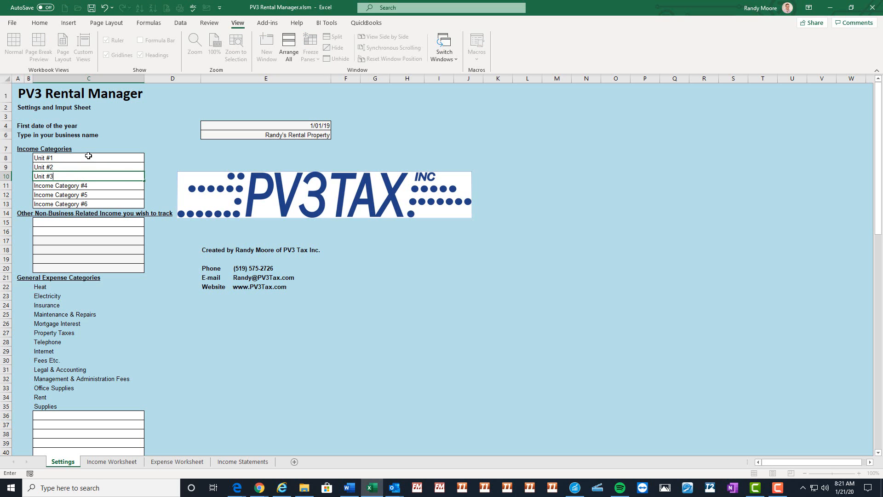
key("Return")
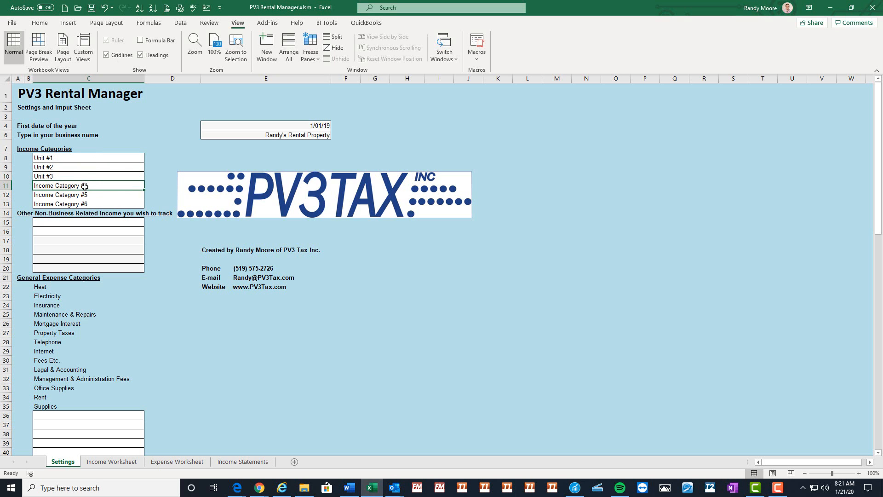
- Review the income category rows and the blank rows for other non-business income on the Settings sheet
left_click_drag(85, 188, 88, 203)
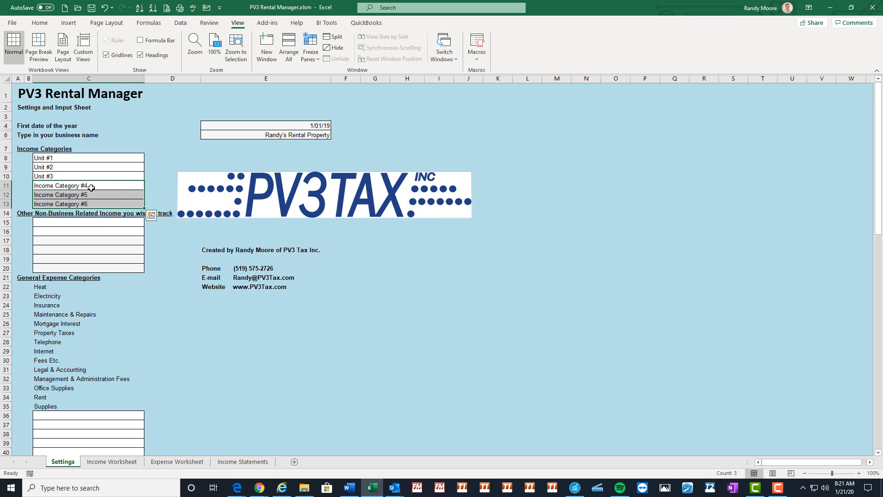
left_click(93, 157)
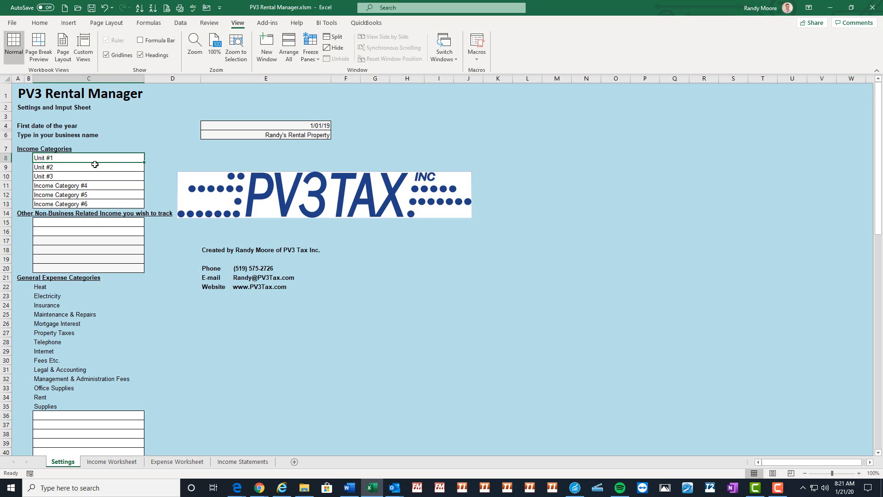
left_click(95, 225)
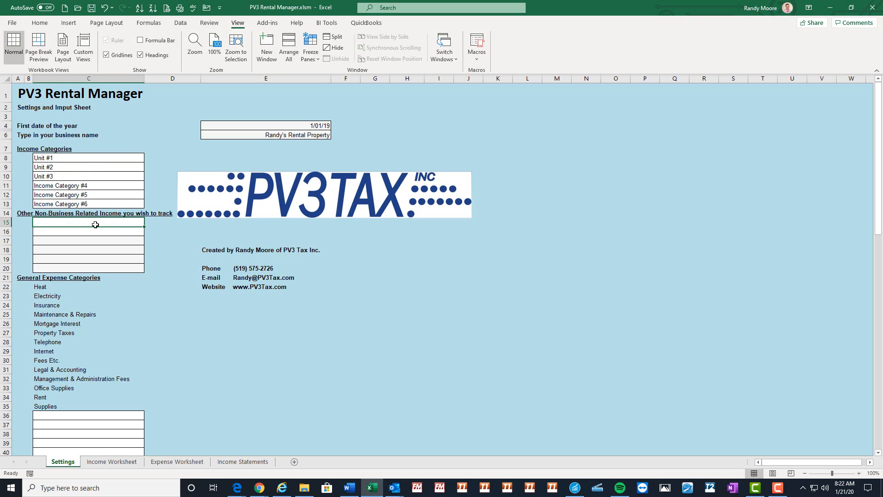
left_click_drag(124, 223, 116, 264)
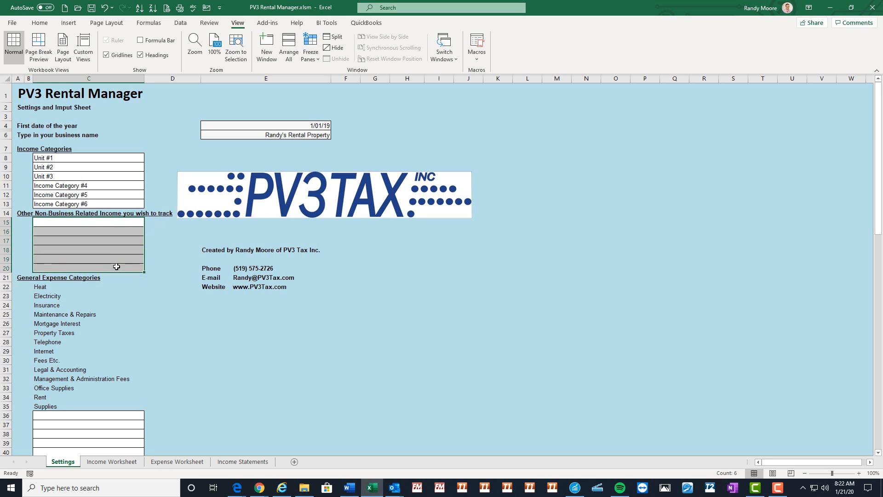
left_click(104, 223)
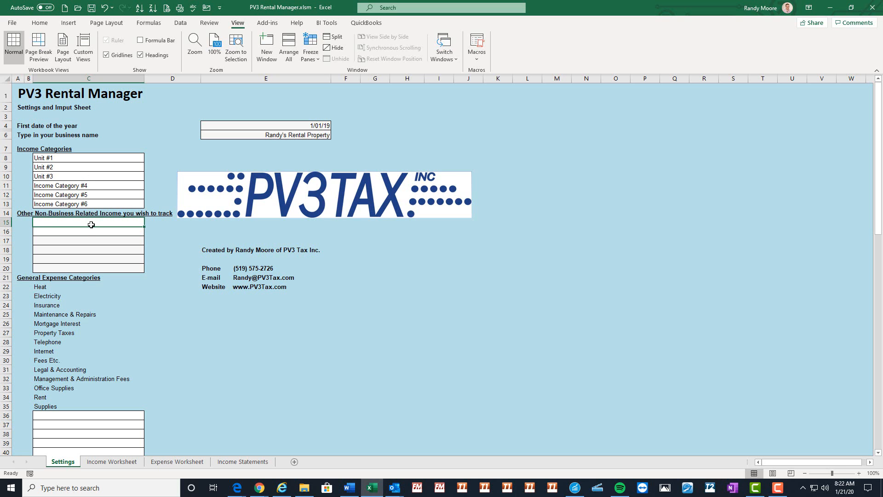
- Review the general expense categories from Heat to Supplies and the blank rows for additional expense categories on the Settings sheet
scroll(102, 273, "down", 2)
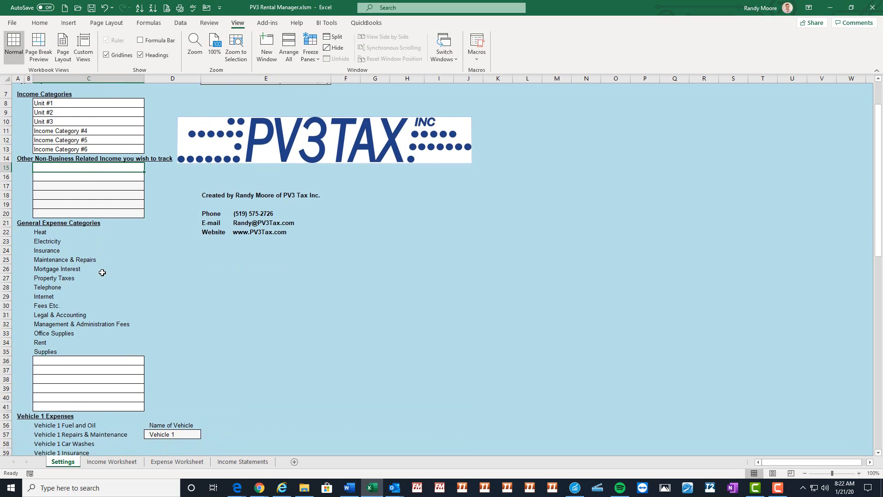
left_click(48, 221)
scroll(91, 234, "down", 1)
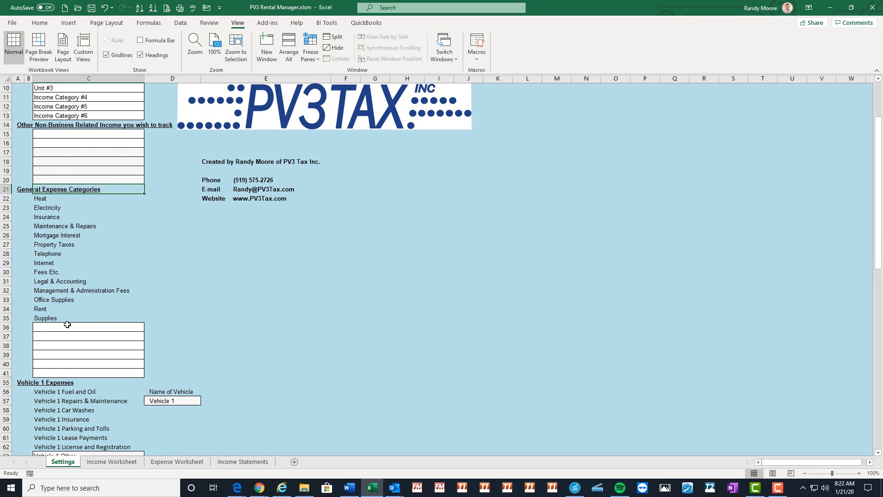
left_click(48, 205)
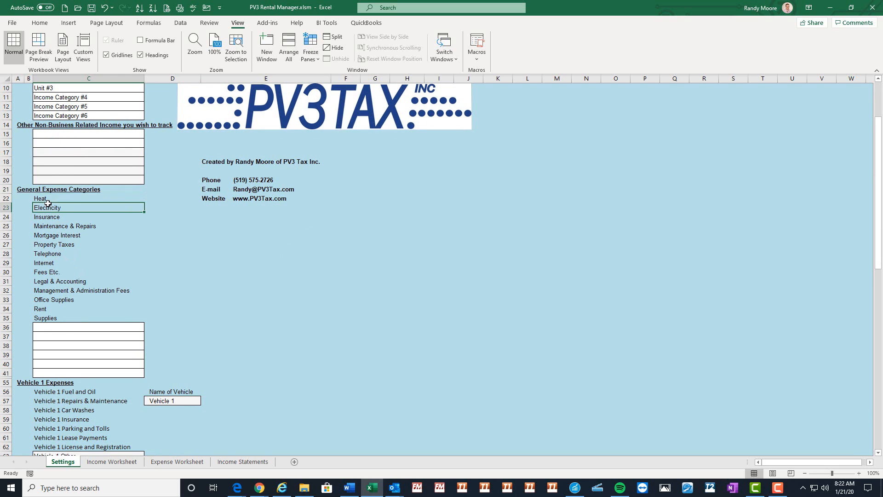
left_click(52, 198)
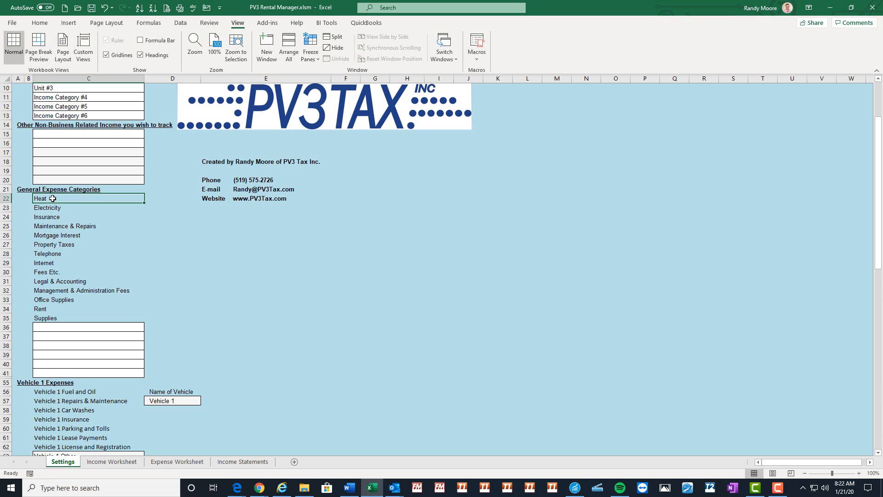
left_click(51, 207)
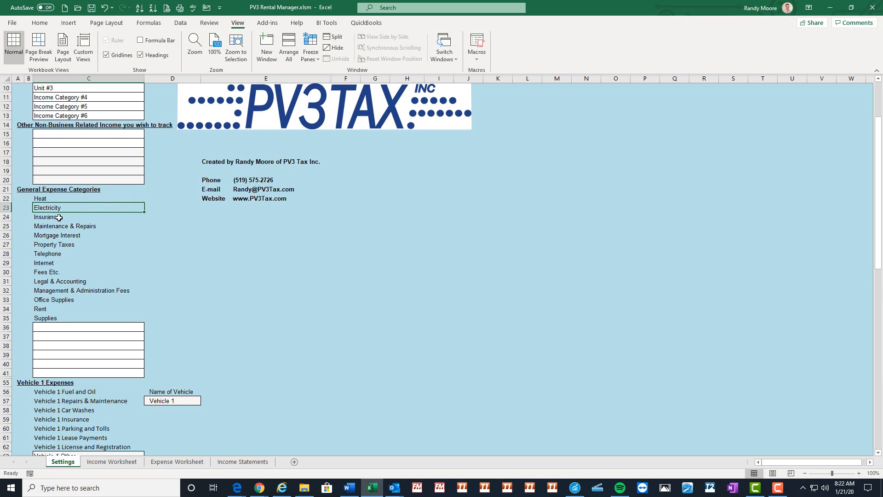
left_click(58, 218)
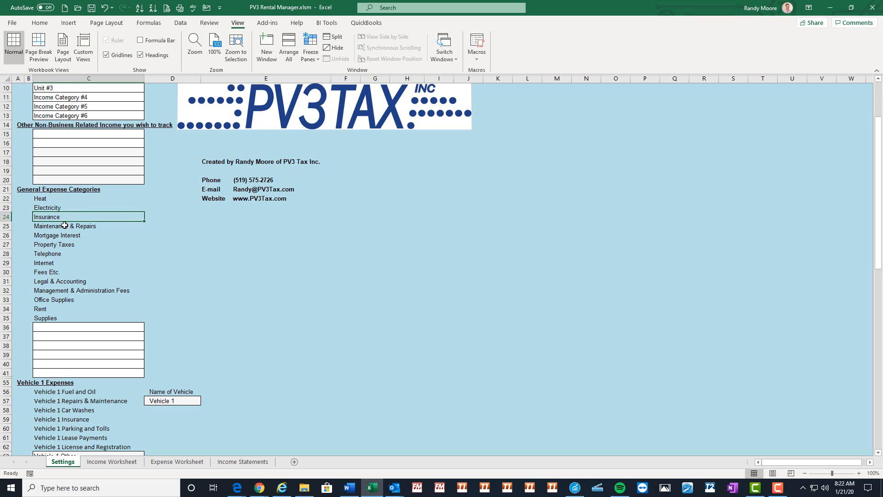
left_click(65, 226)
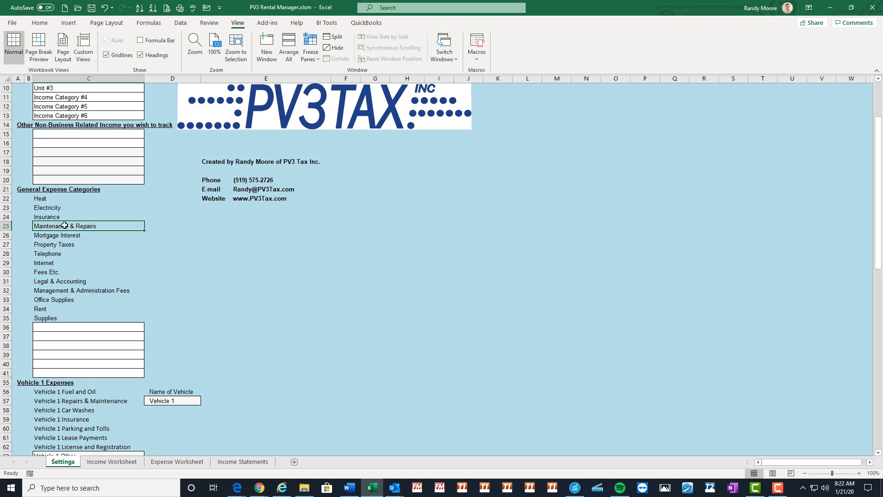
scroll(99, 265, "down", 1)
scroll(98, 263, "up", 2)
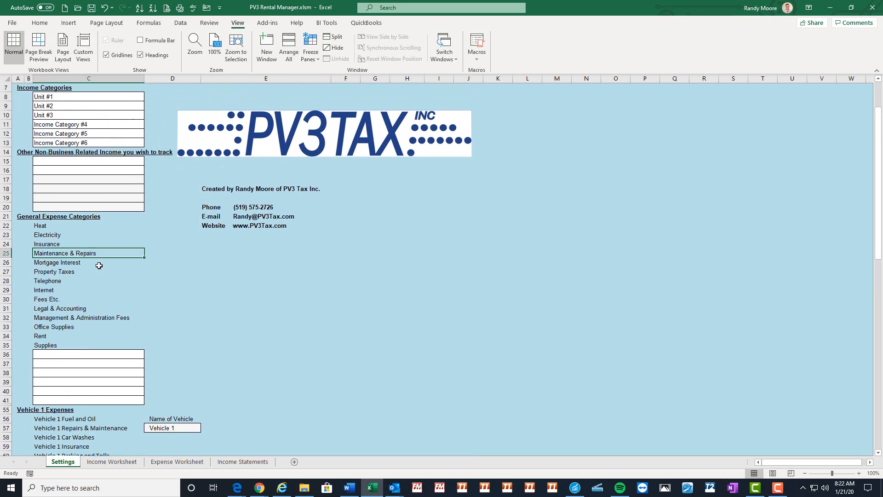
scroll(98, 263, "down", 1)
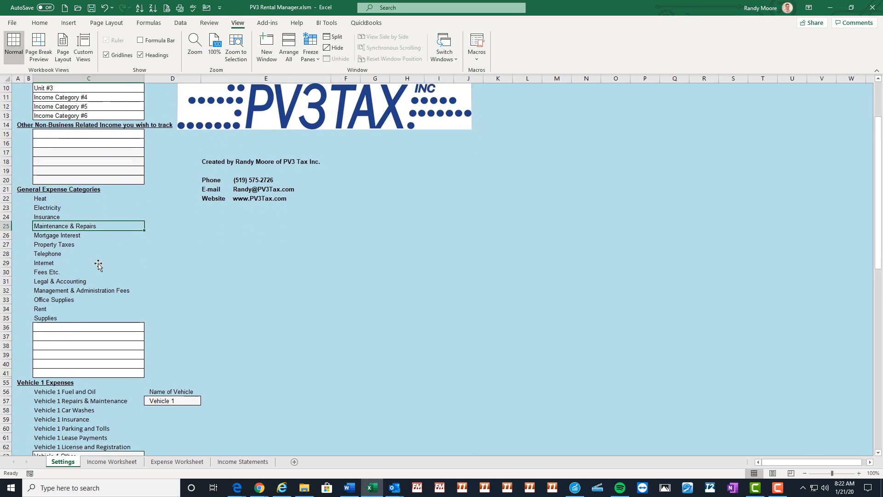
left_click(70, 236)
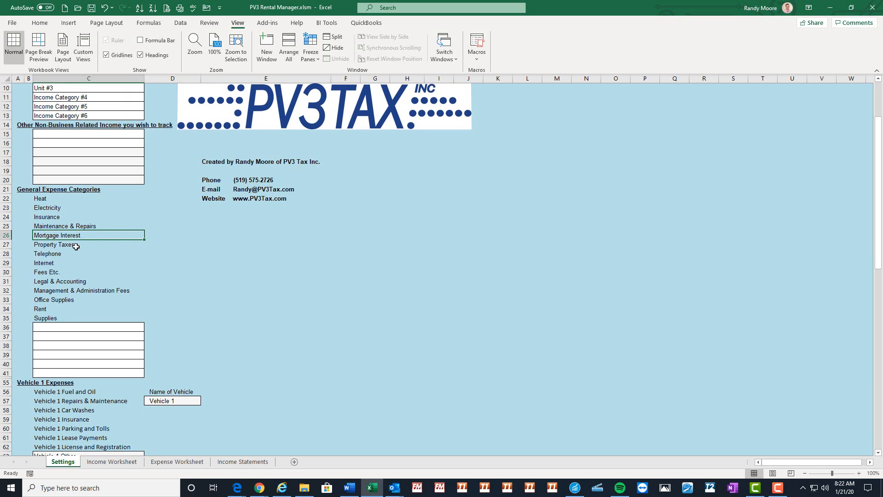
left_click(69, 245)
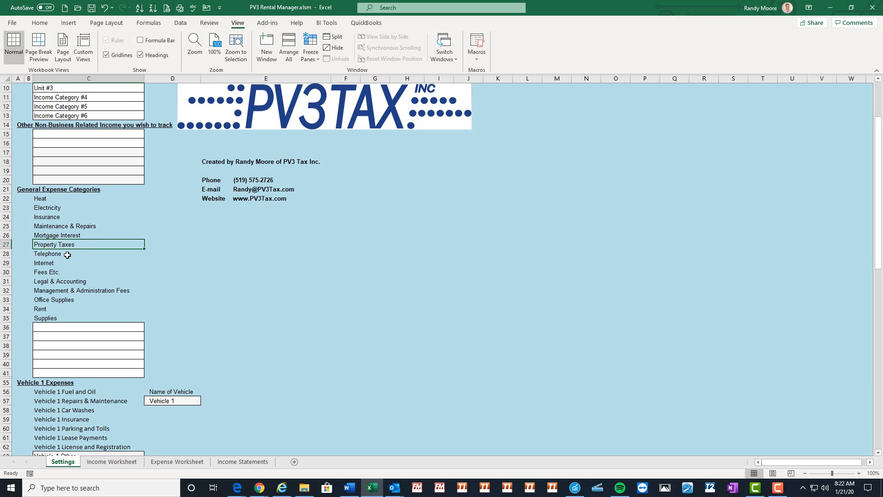
left_click(63, 327)
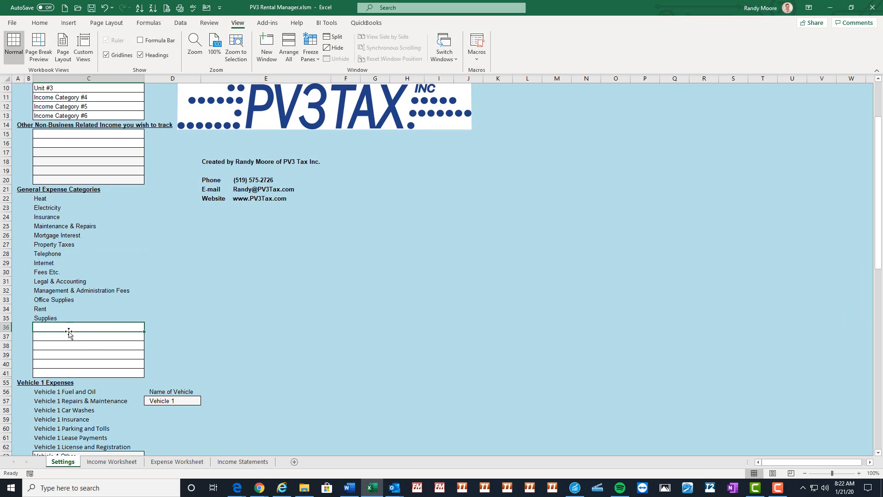
left_click_drag(69, 328, 70, 368)
left_click(69, 340)
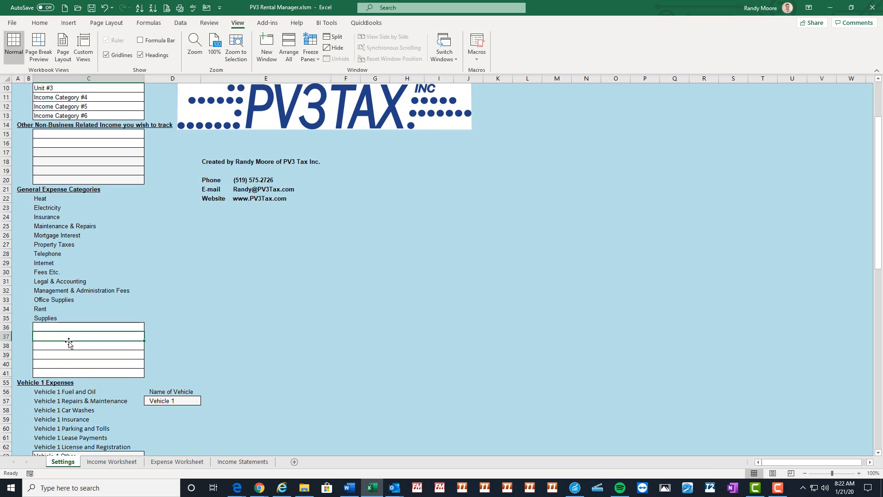
- Set the name of the first vehicle to Ford Fusion in the Vehicle 1 Expenses section
scroll(74, 344, "down", 2)
scroll(74, 344, "down", 2)
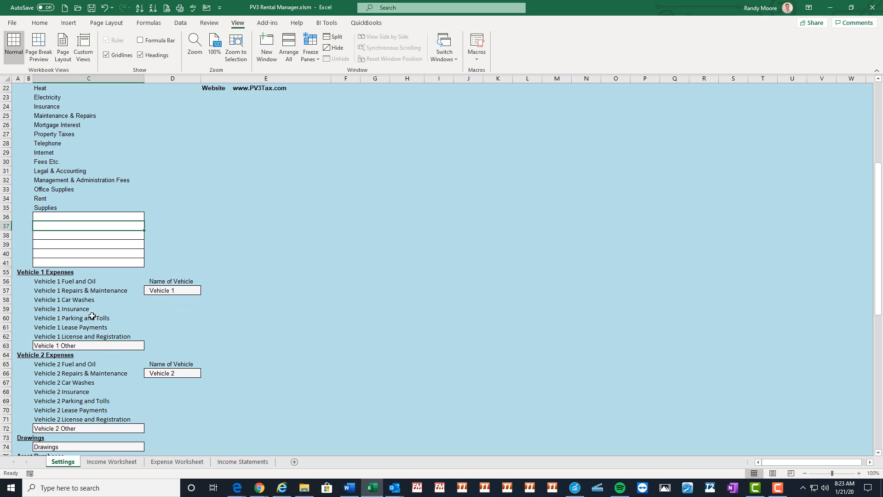
left_click(171, 292)
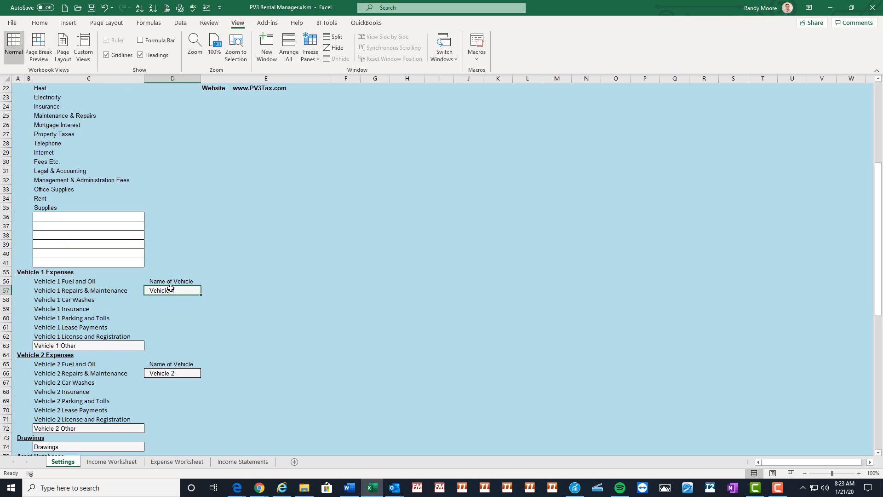
type("Ford Fustion")
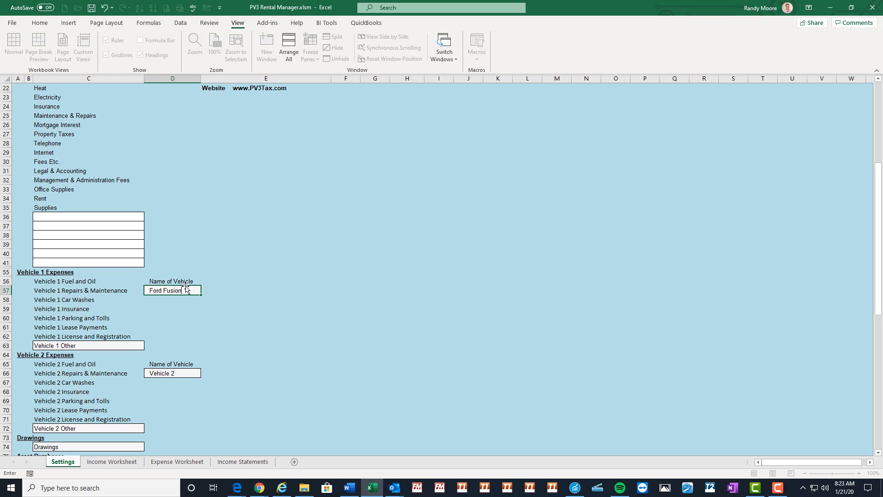
key("Return")
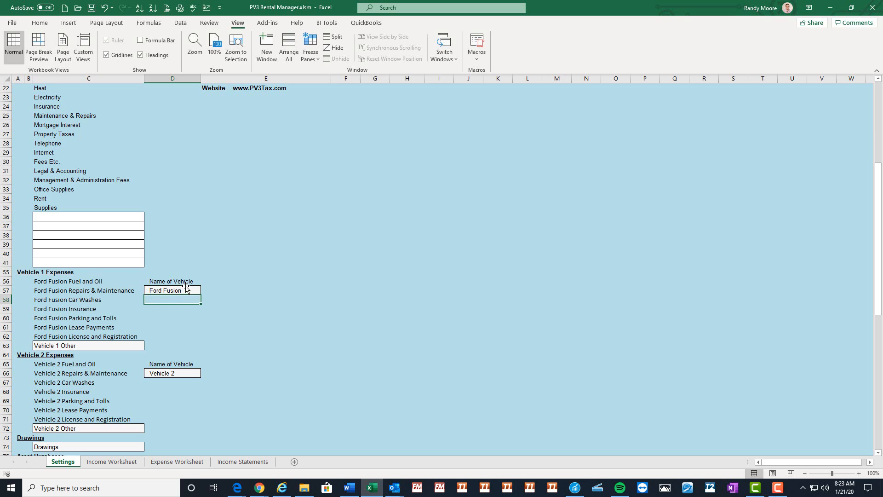
left_click(186, 287)
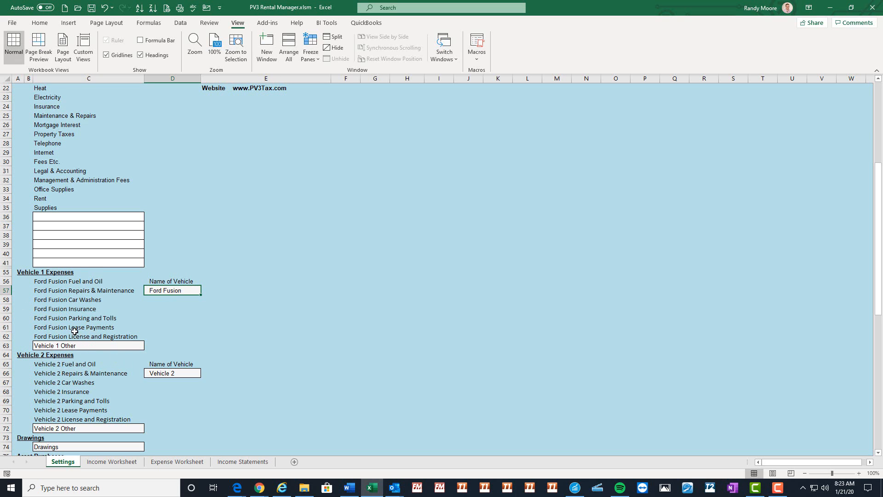
- Review the Vehicle 1 Other category, the name field for the second vehicle and the Drawings category
left_click(65, 347)
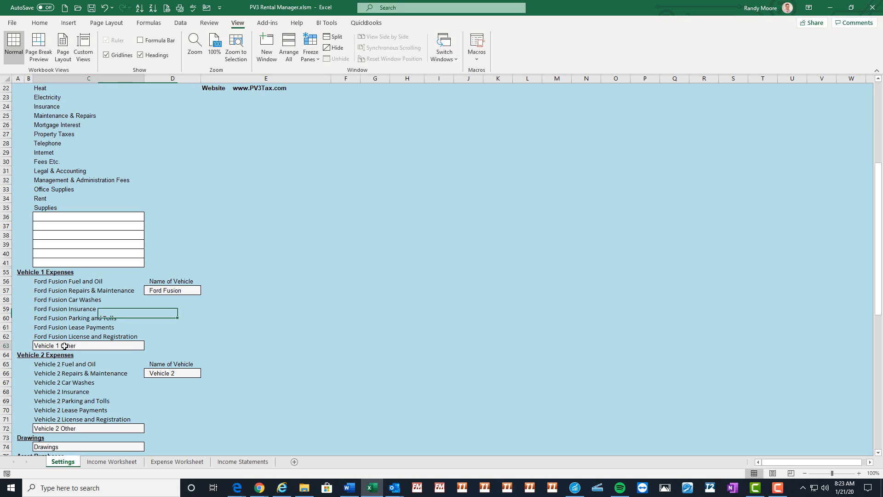
scroll(75, 331, "down", 1)
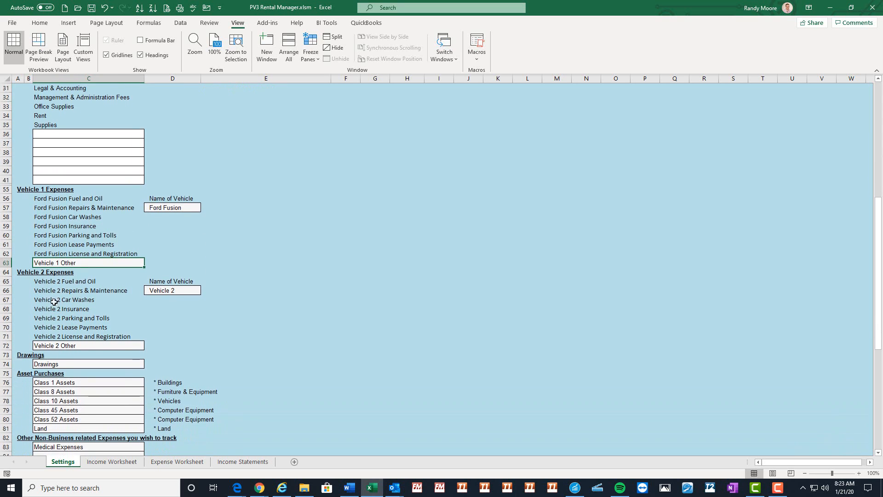
left_click(175, 290)
scroll(138, 301, "down", 3)
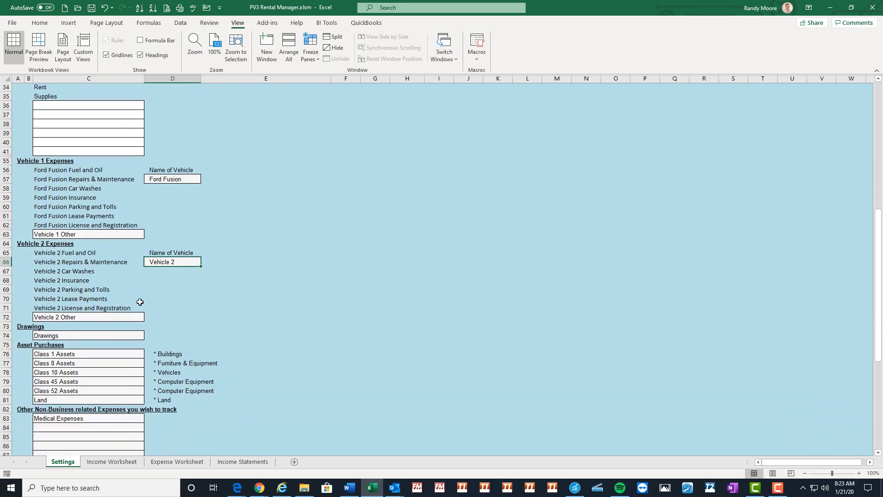
left_click(87, 281)
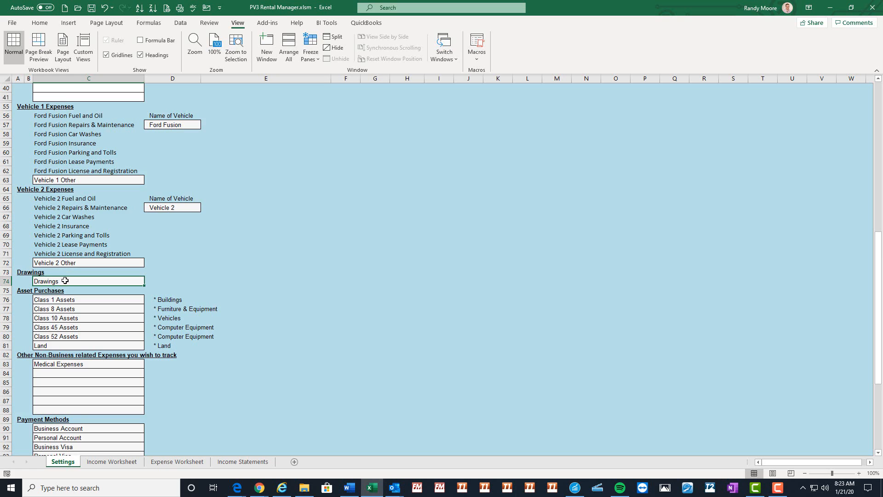
scroll(64, 276, "down", 2)
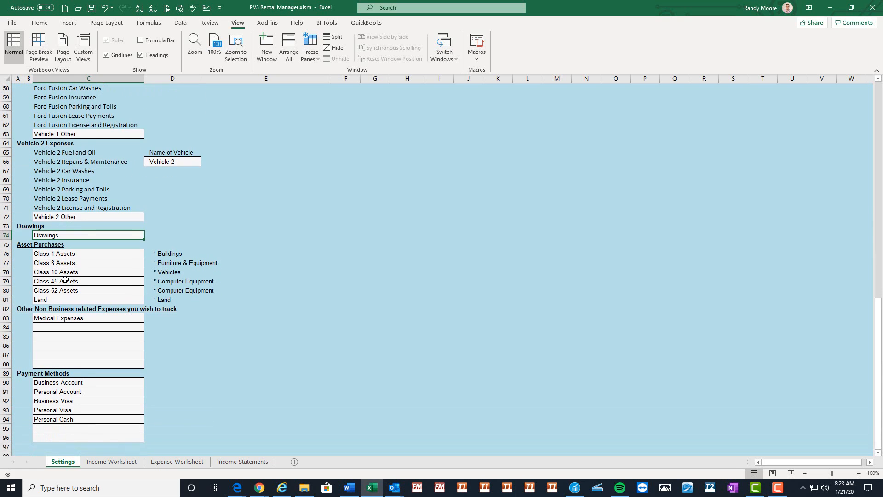
- Review the asset purchase classes from Class 1 to Land and the rows for other non-business expenses
left_click(55, 253)
scroll(66, 228, "up", 7)
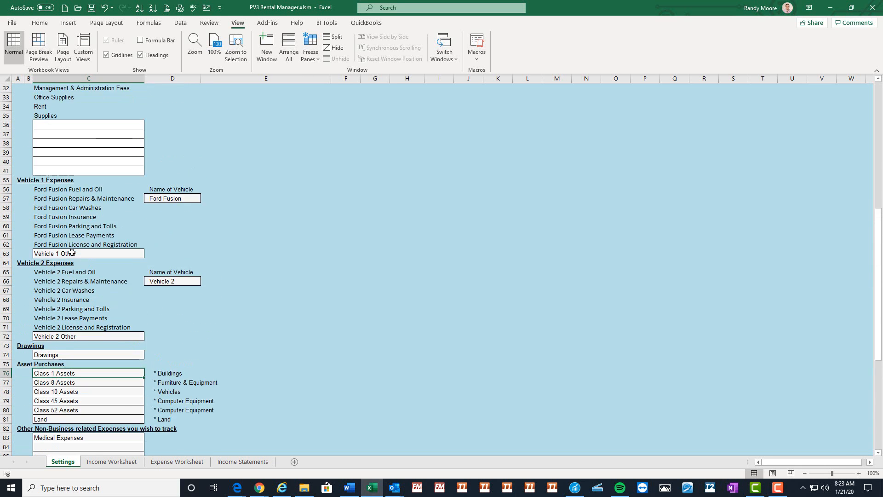
scroll(66, 225, "down", 6)
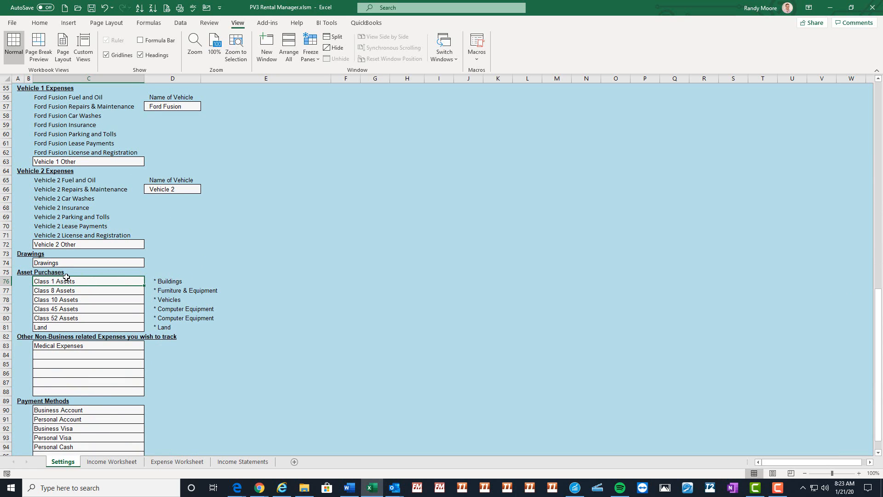
left_click(75, 291)
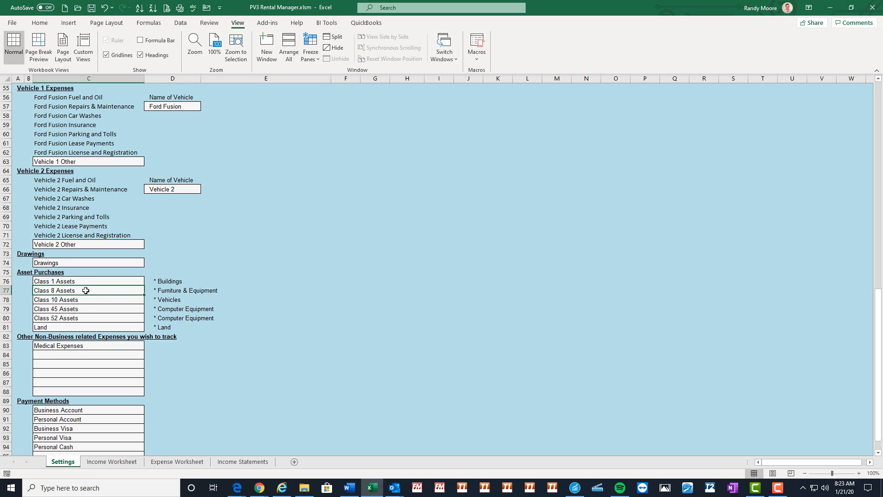
left_click(83, 301)
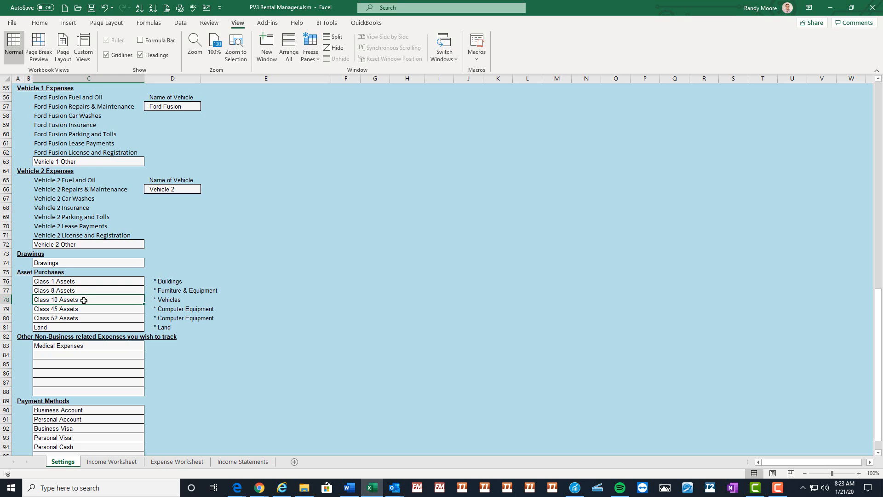
left_click(79, 309)
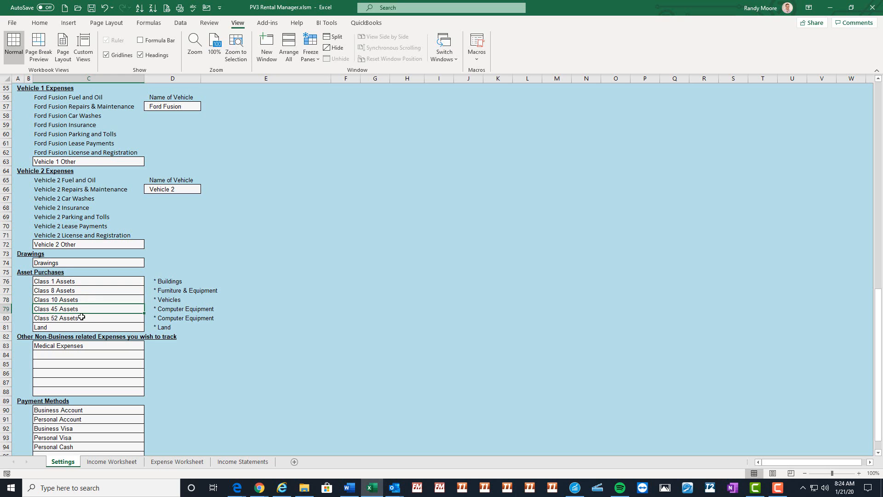
left_click(81, 317)
left_click(83, 310)
left_click(84, 316)
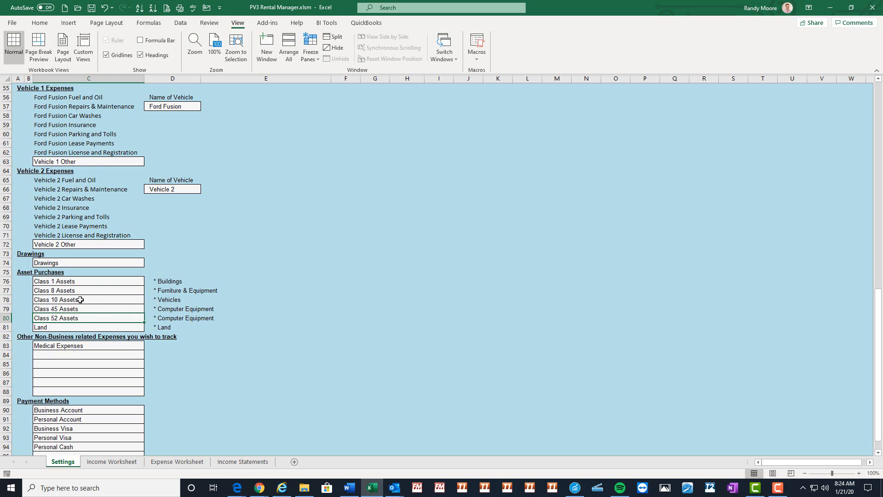
left_click_drag(81, 299, 96, 317)
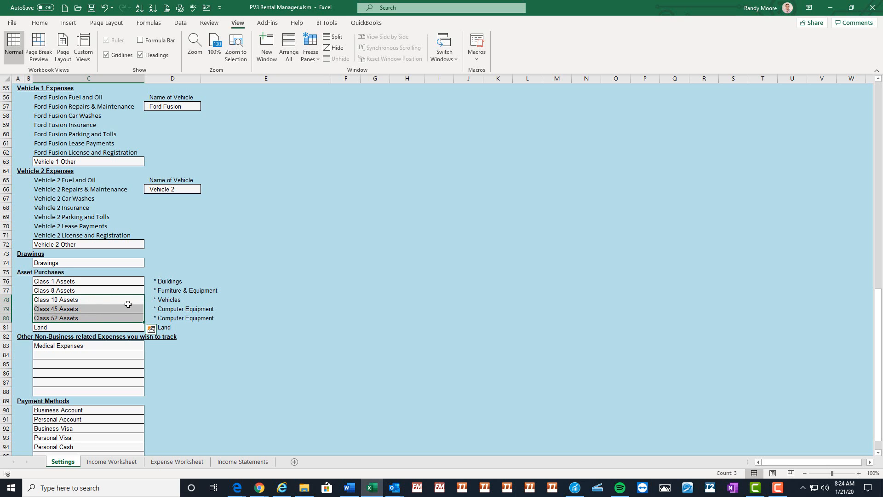
left_click(75, 328)
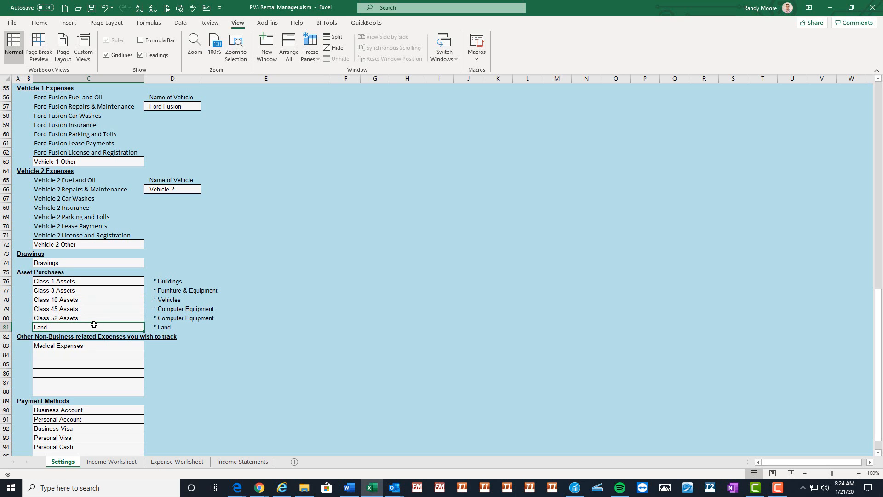
scroll(76, 327, "down", 2)
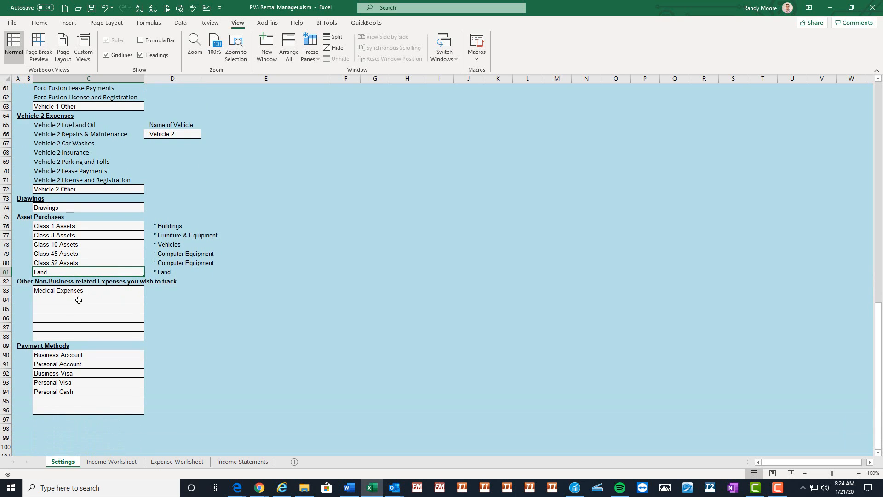
left_click(83, 301)
left_click(87, 293)
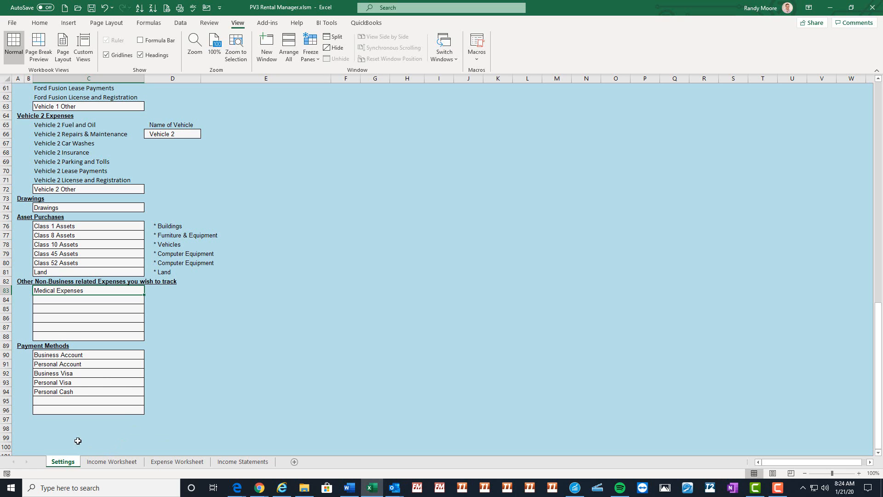
- Return to the start of the Settings sheet and open the Income Worksheet
scroll(107, 430, "up", 8)
scroll(109, 429, "up", 7)
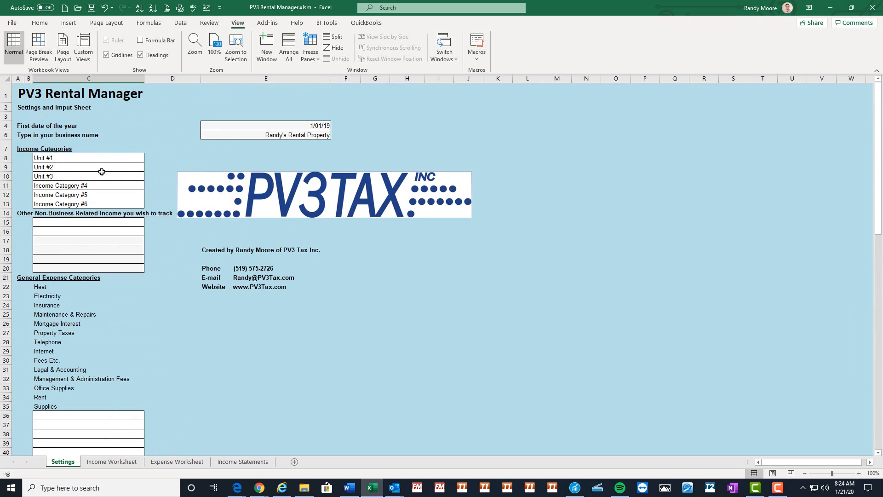
left_click(117, 463)
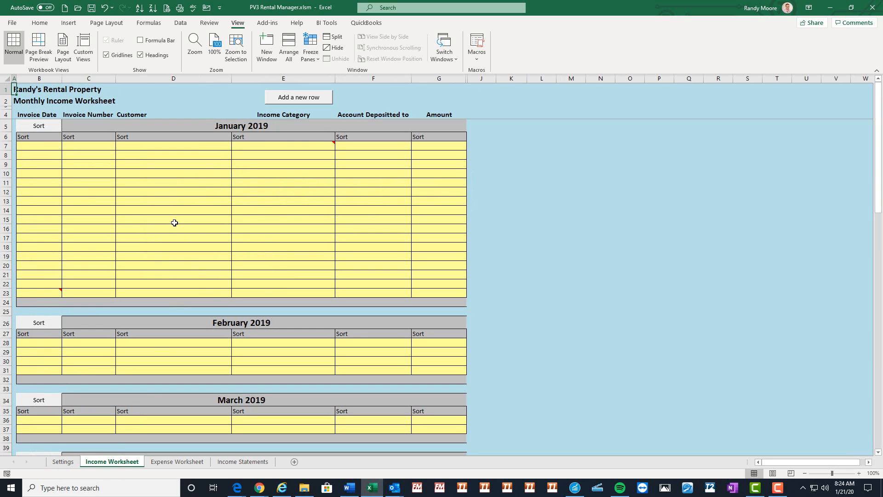
- Look through the monthly sections of the Income Worksheet beyond January 2019 and return to the January section
left_click(185, 154)
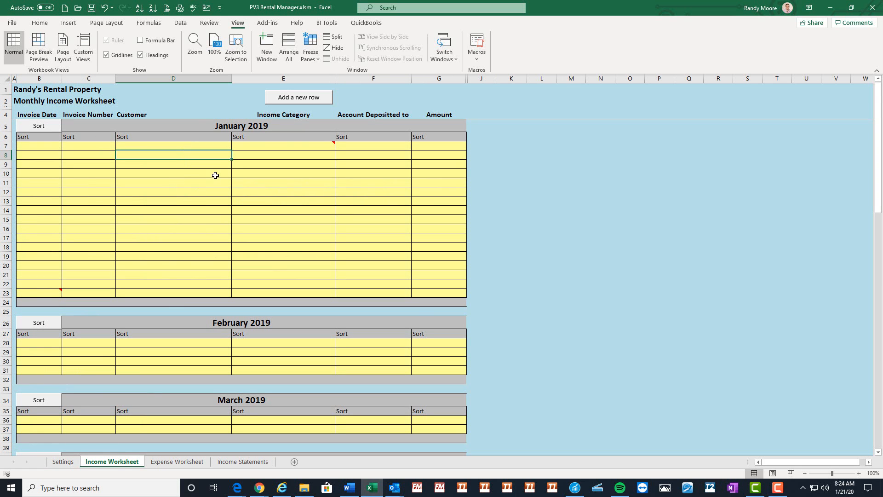
scroll(215, 177, "down", 4)
scroll(215, 176, "down", 18)
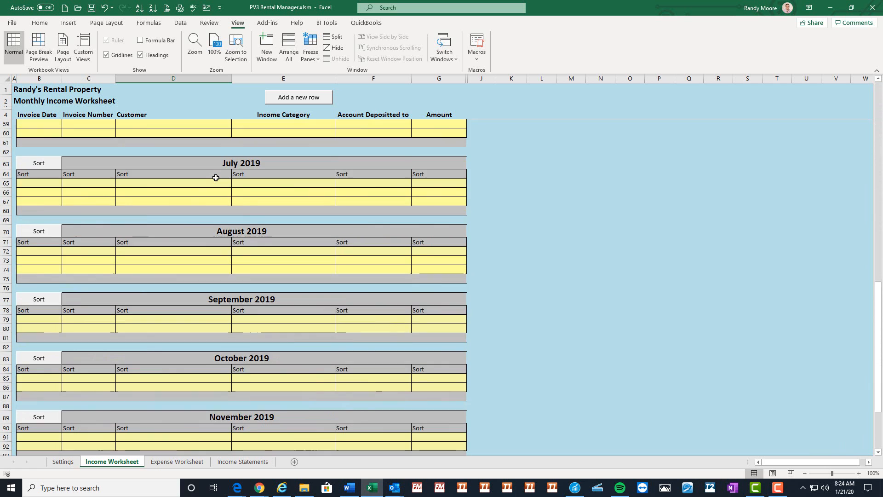
scroll(216, 177, "up", 20)
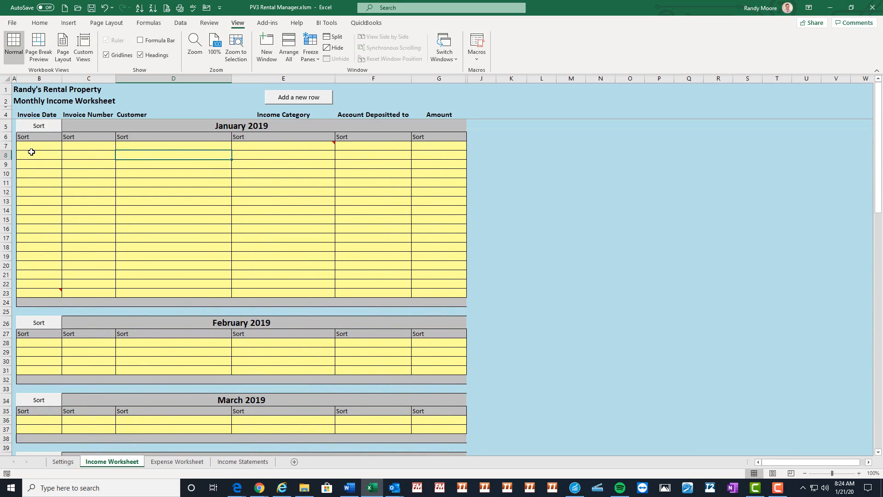
- Enter invoice date 1-1-19 and invoice number 1 in the first January 2019 row
left_click(37, 145)
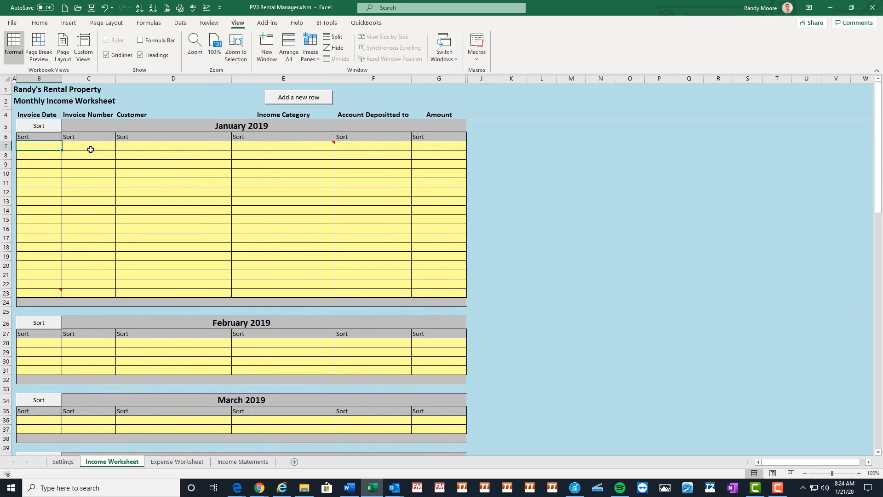
left_click(75, 149)
left_click(46, 145)
type("1-1-19")
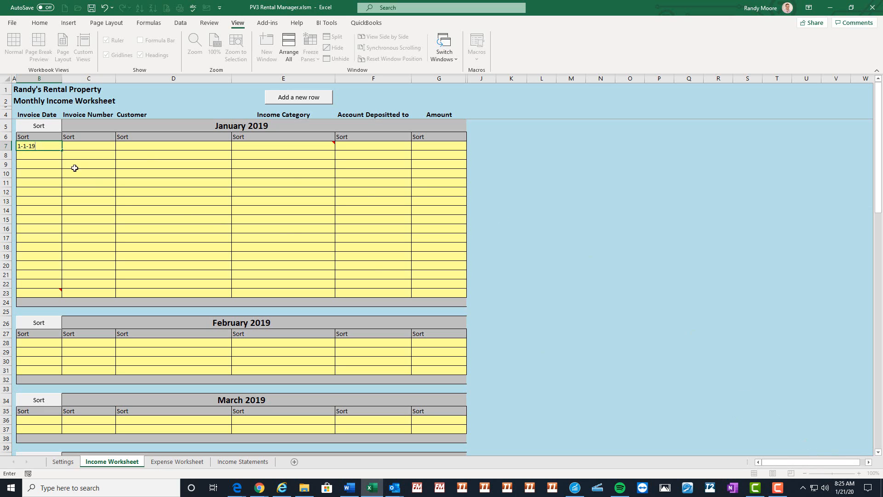
key("Tab")
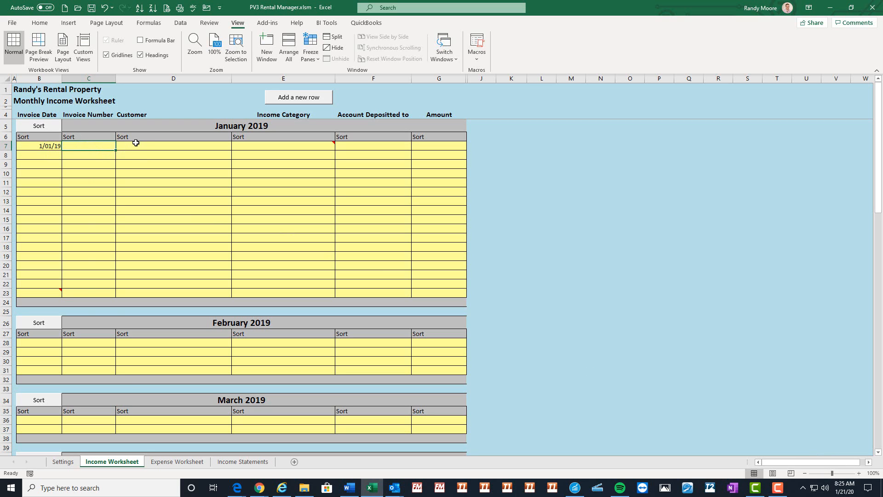
type("1")
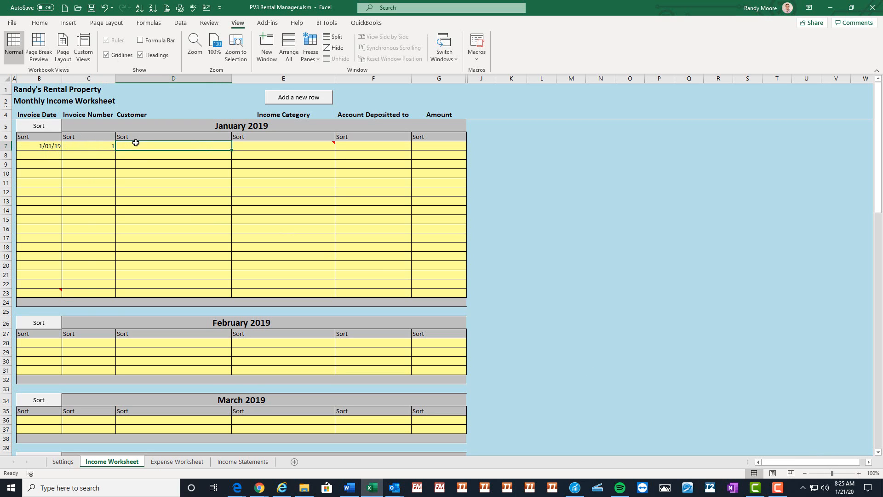
left_click(109, 148)
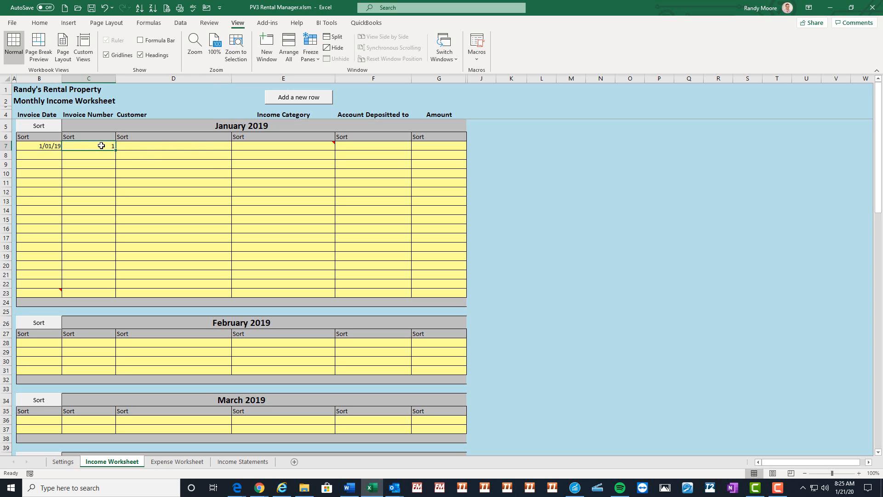
- Enter the customer's first name and choose Unit #1 as the Income Category for the first January invoice
left_click(132, 146)
mouse_move(248, 143)
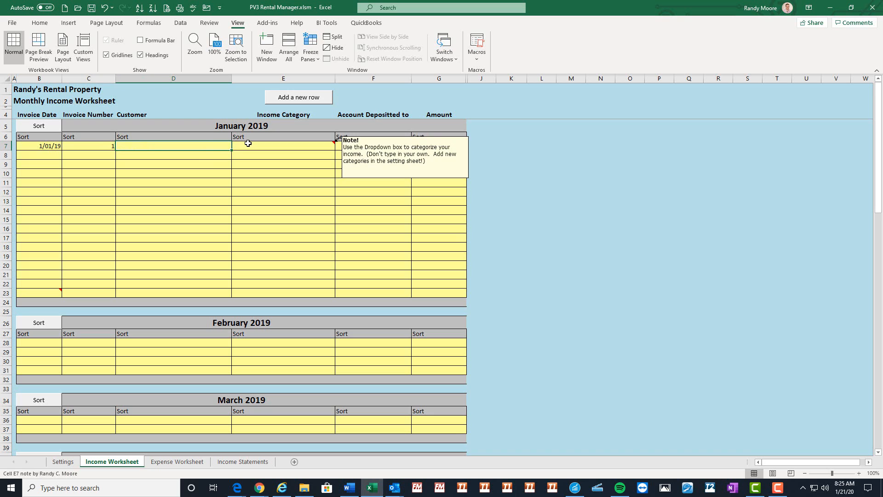
type("John")
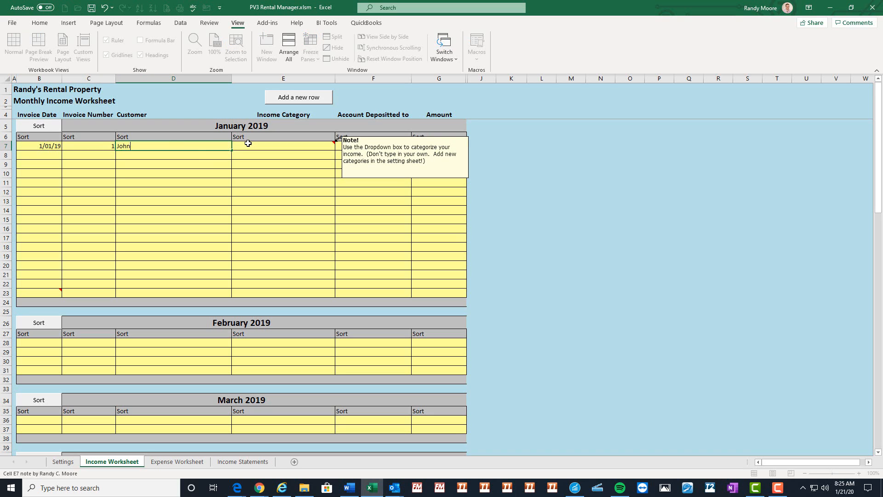
left_click(238, 144)
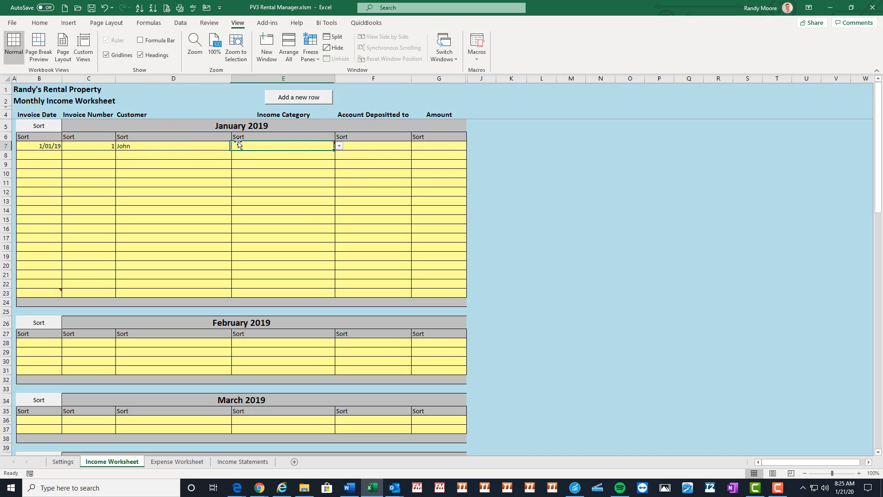
mouse_move(330, 145)
left_click(340, 146)
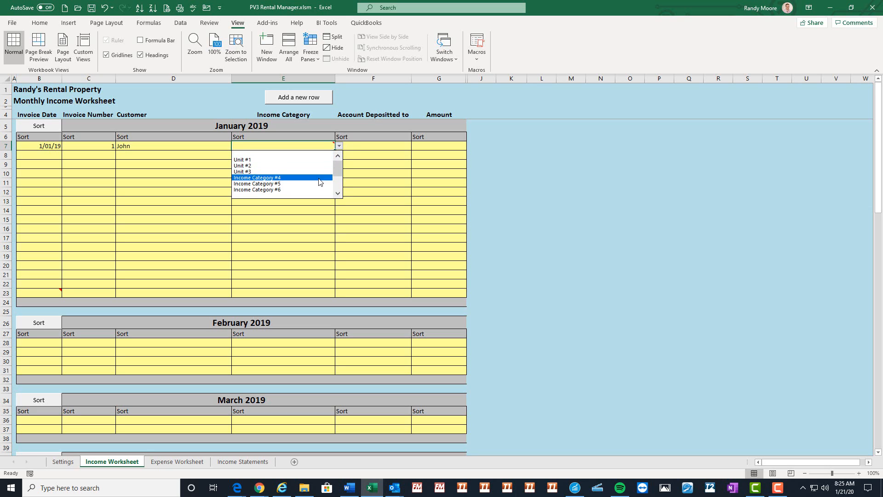
left_click(255, 160)
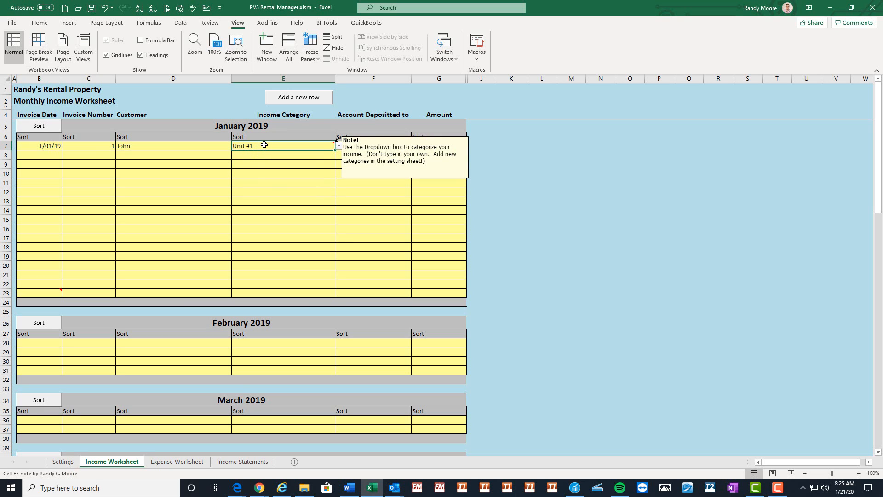
- Enter the text "You do not want to type manually" as the Income Category in the second January row
left_click(264, 153)
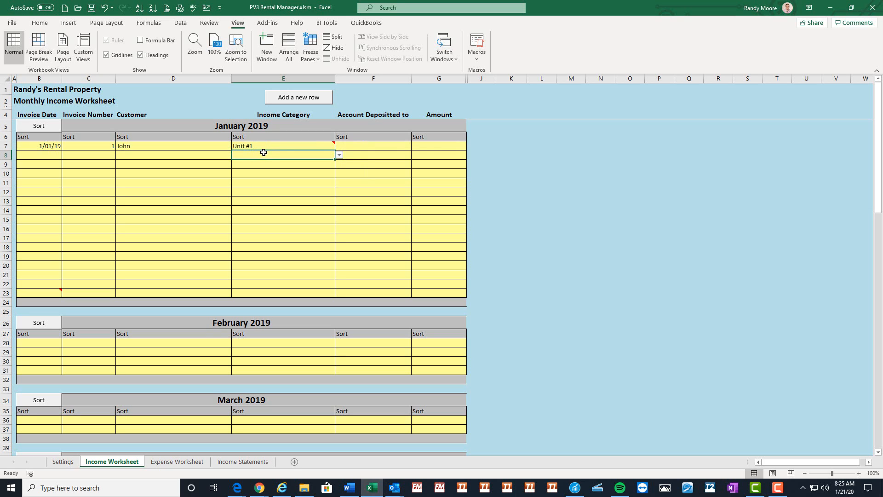
type("T")
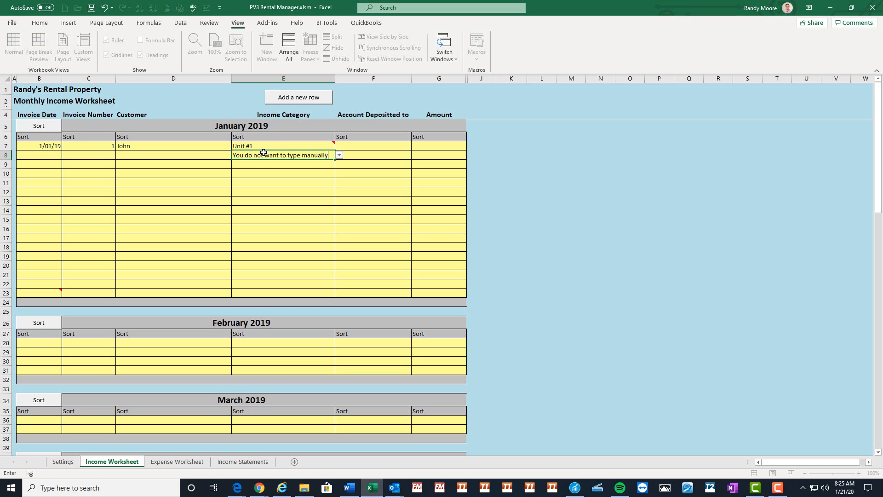
key("Return")
key("Up")
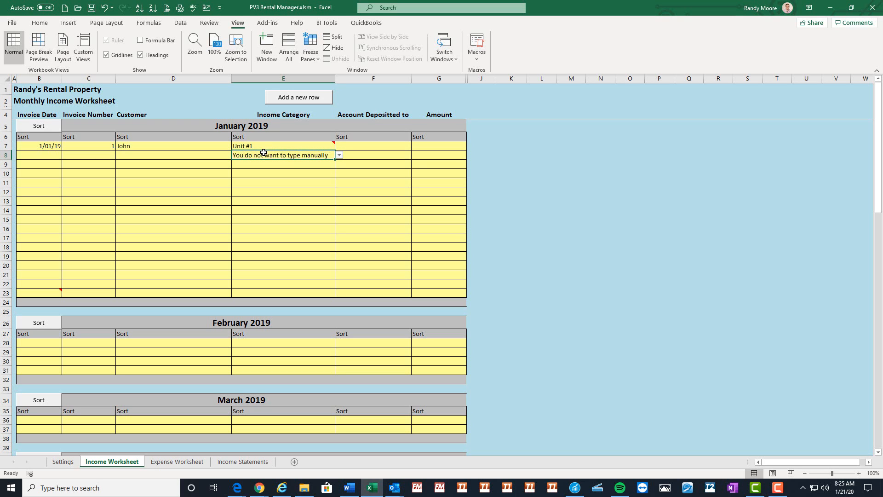
left_click(271, 146)
left_click(273, 162)
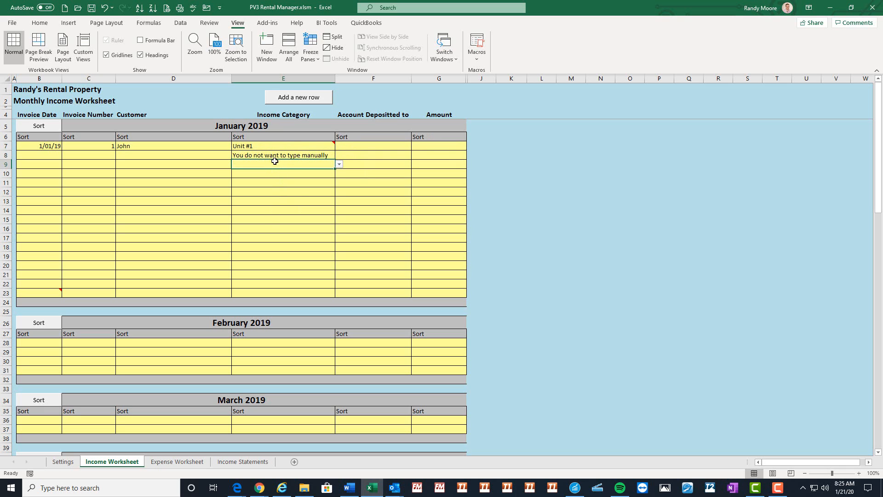
- Try entering Unit #1 manually as the Income Category in cell E10, compare it with the available categories, and clear the cell
left_click(289, 148)
left_click(339, 146)
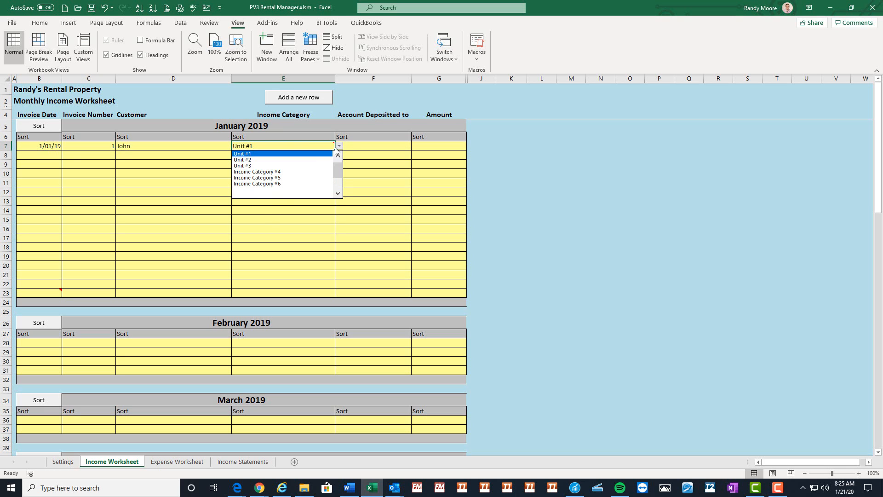
left_click(310, 158)
left_click(262, 171)
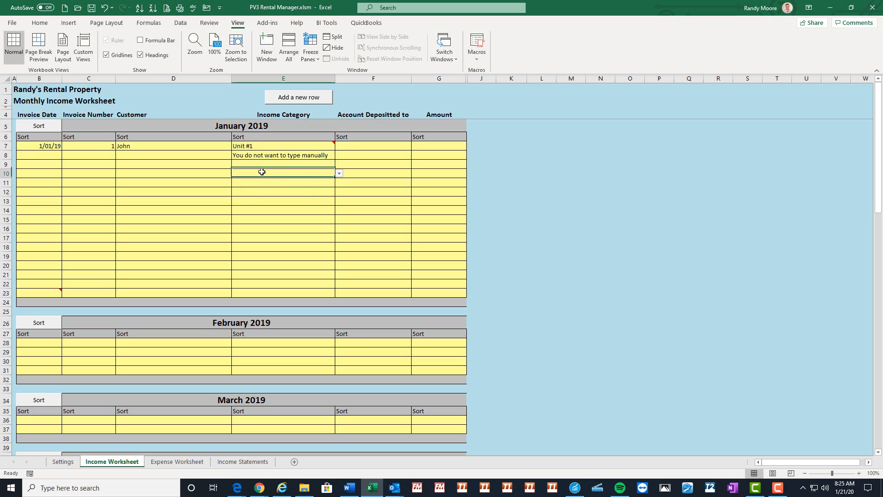
type("Unit")
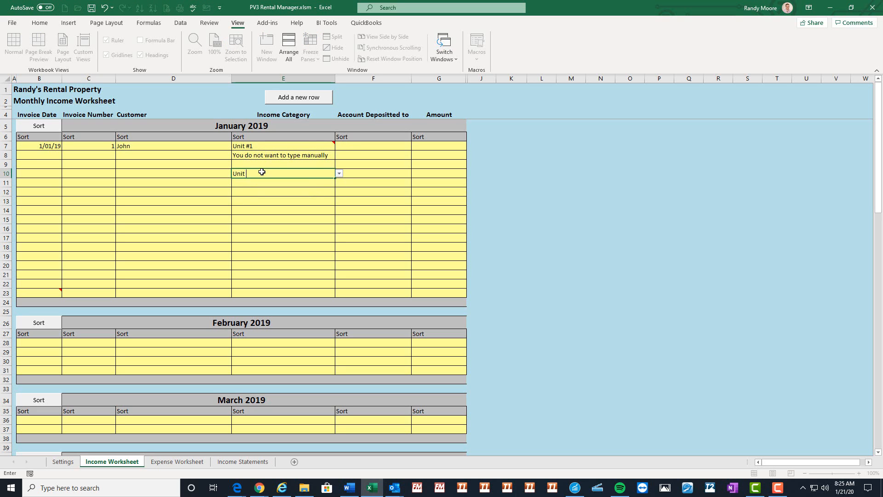
type(" #1")
key("ctrl+Return")
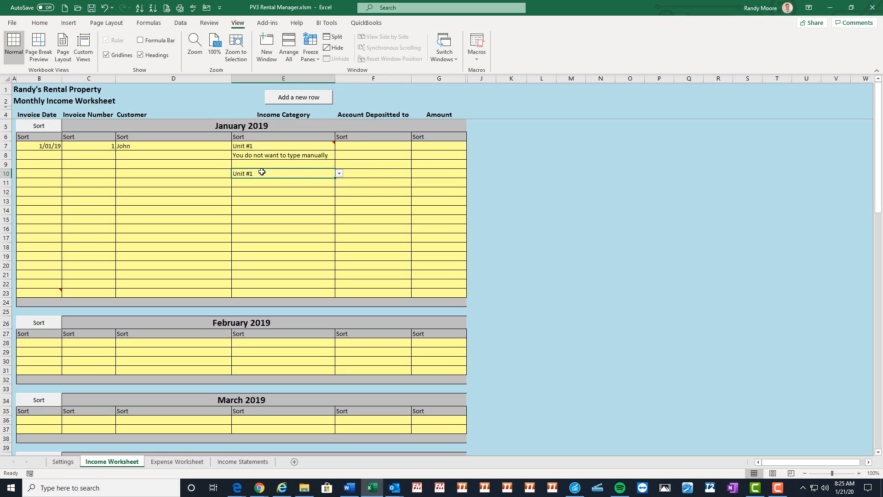
left_click(339, 173)
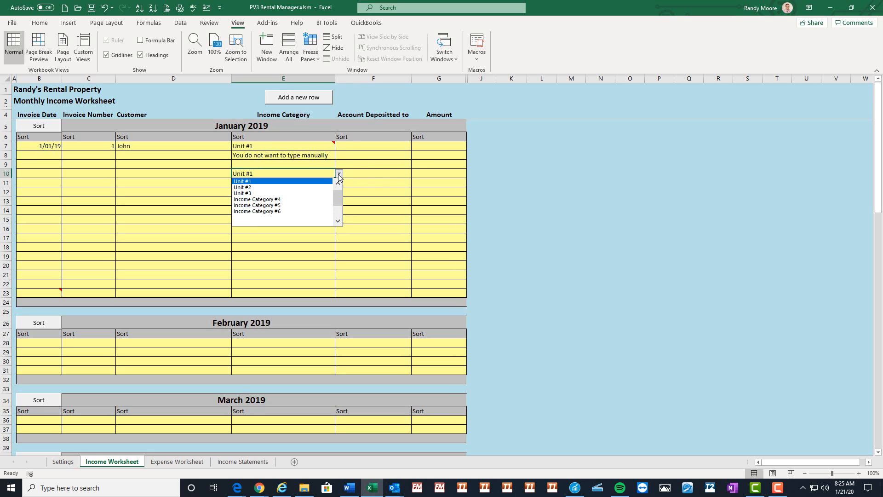
left_click(339, 175)
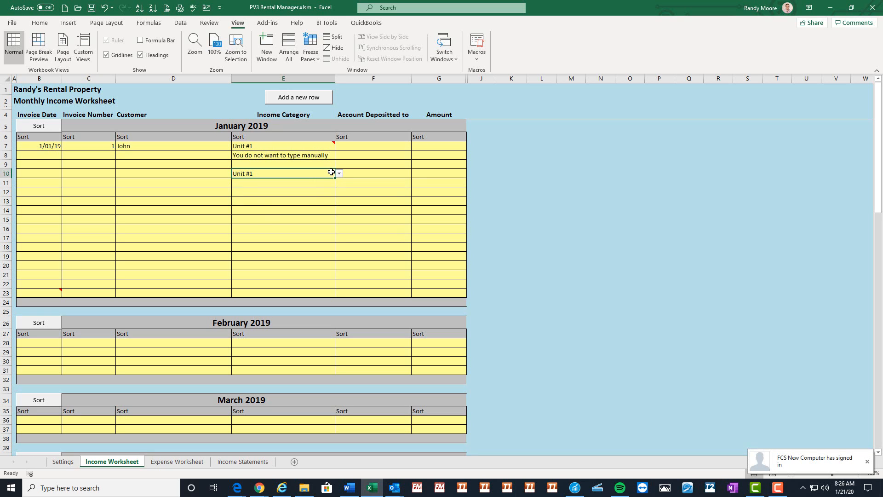
key("Delete")
- Set the first January invoice's deposit account to Business Account and check the Payment Methods on the Settings sheet
left_click(369, 147)
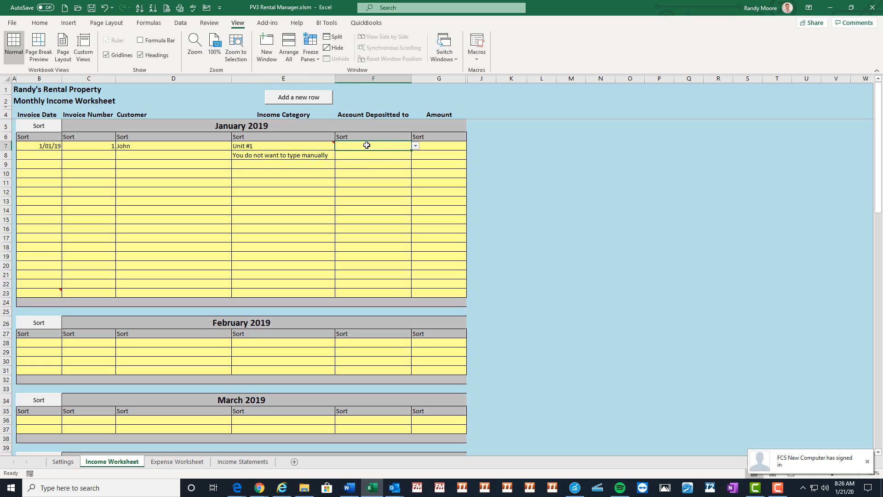
left_click(415, 146)
left_click(372, 162)
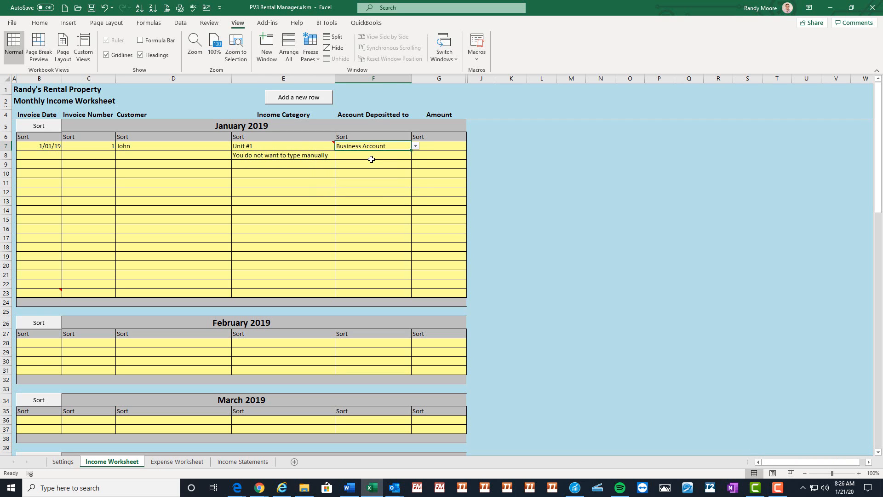
left_click(63, 462)
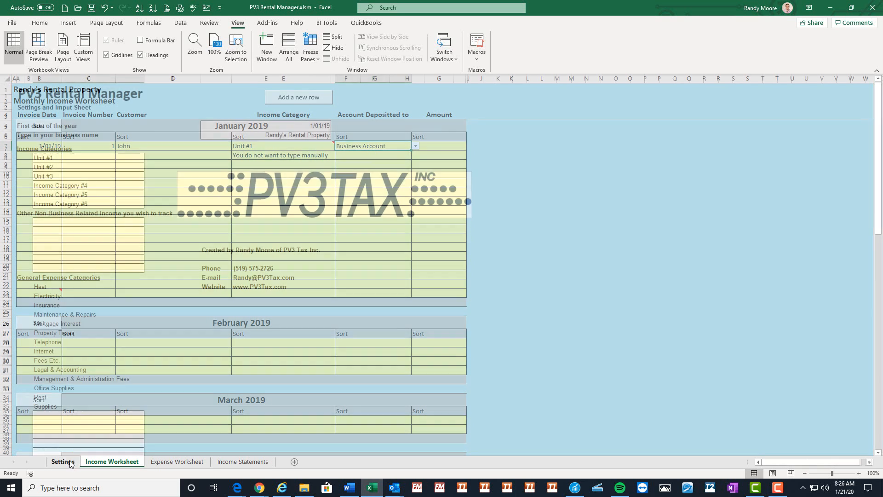
scroll(87, 409, "down", 20)
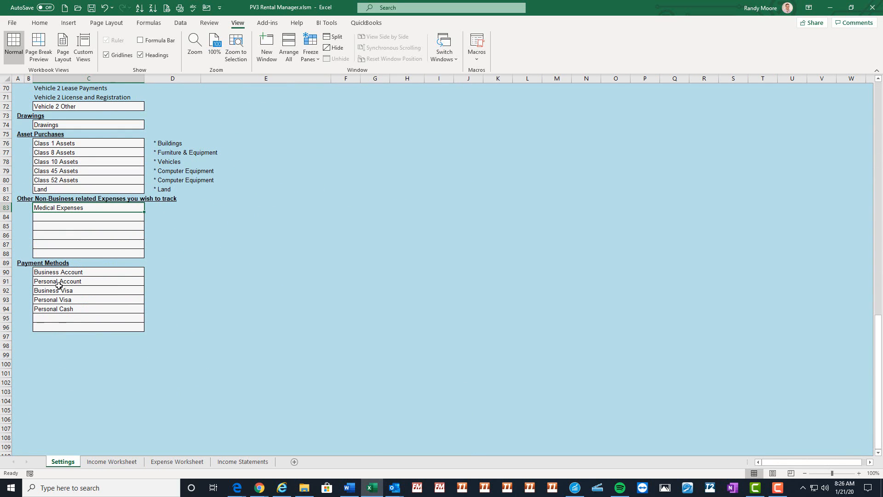
left_click(58, 273)
left_click(112, 462)
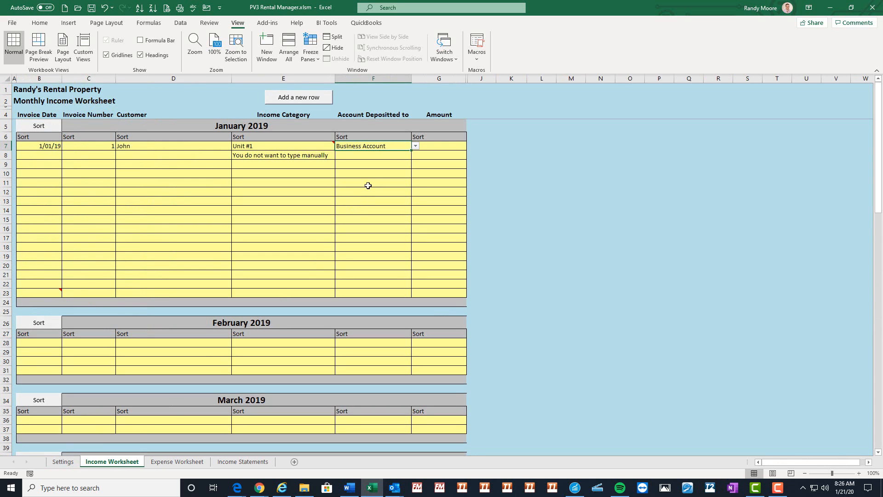
- Enter an amount of 850 for the first January invoice
left_click(441, 145)
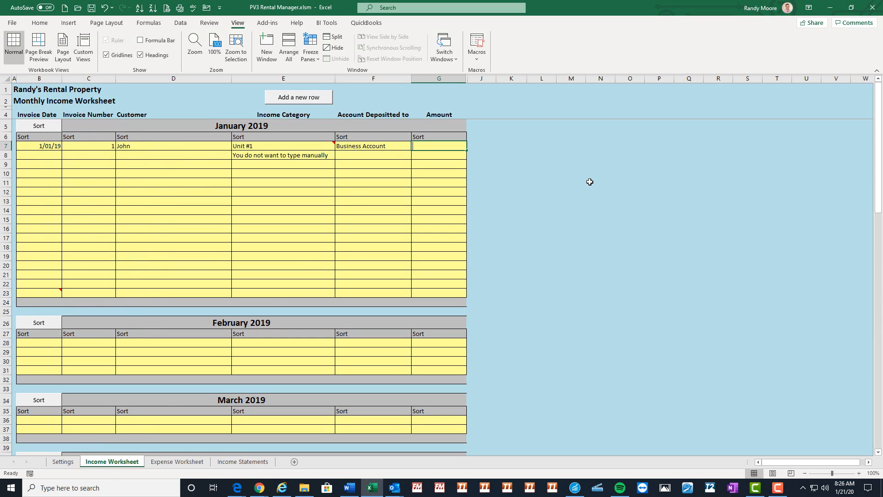
type("850")
left_click(446, 156)
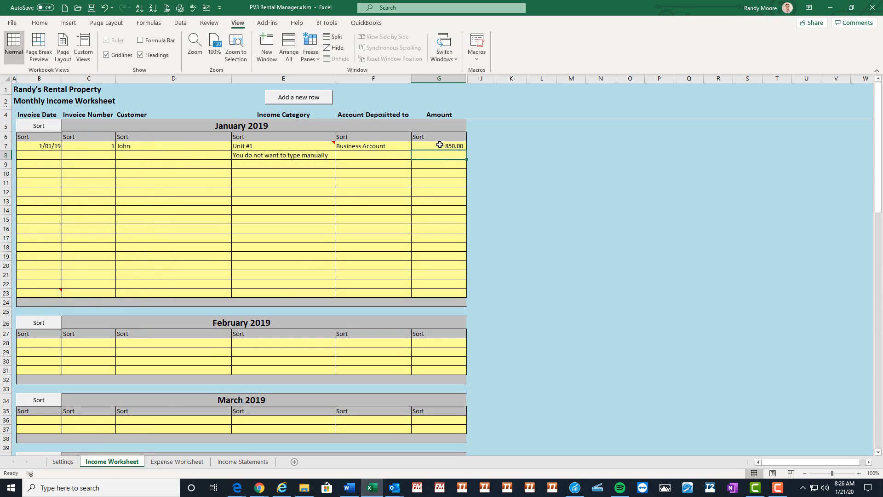
- Fill in the second January row with invoice date 1-1-19, invoice number 2 and the customer's first name
left_click(51, 157)
type("1")
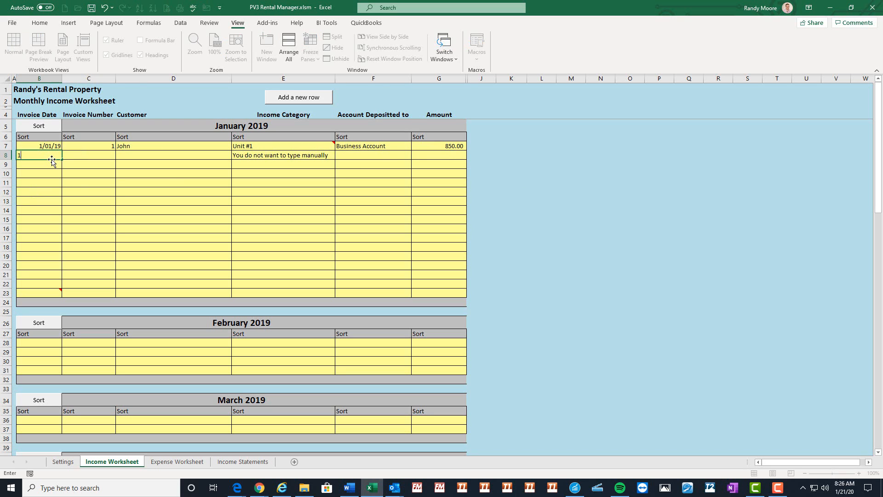
type("-1-19")
key("Tab")
key("Tab")
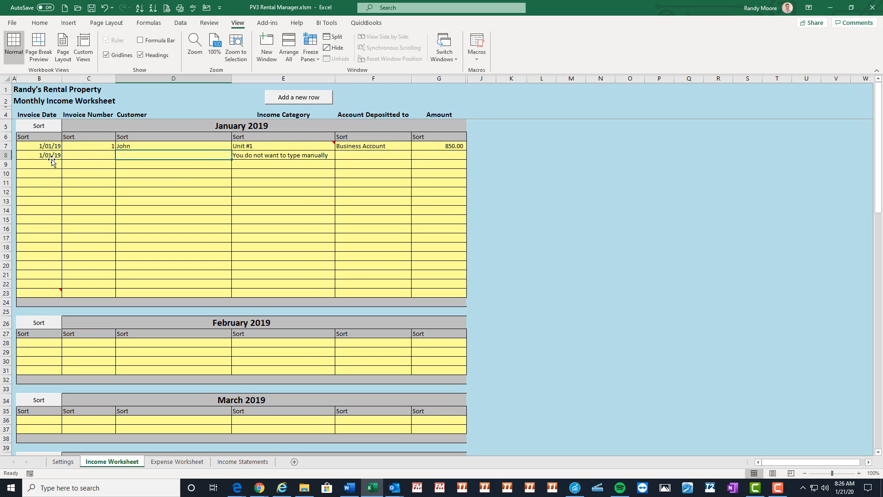
key("shift+Tab")
type("2")
key("Tab")
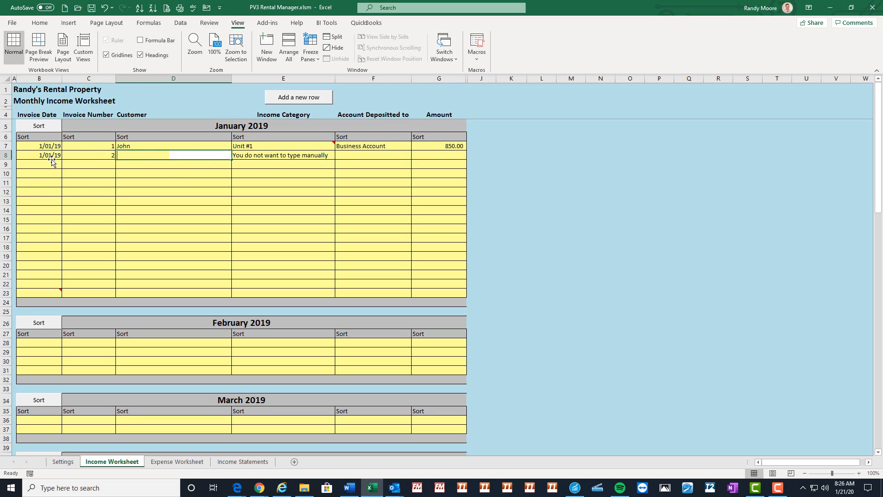
type("Sally")
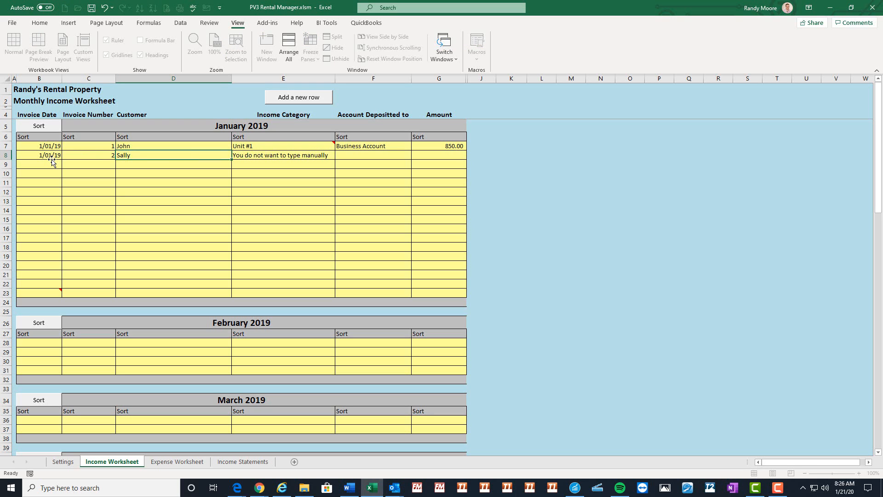
key("Tab")
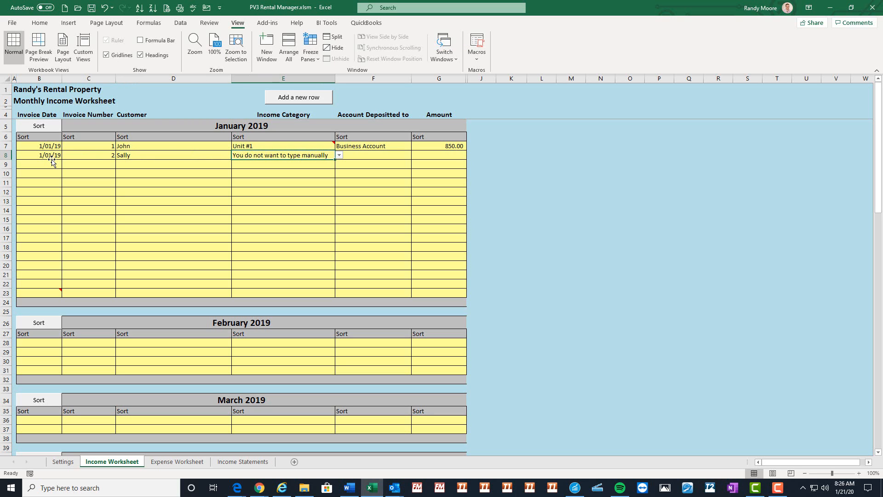
- Set the second January invoice's Income Category to Unit #3 and its deposit account to Business Account
left_click(341, 156)
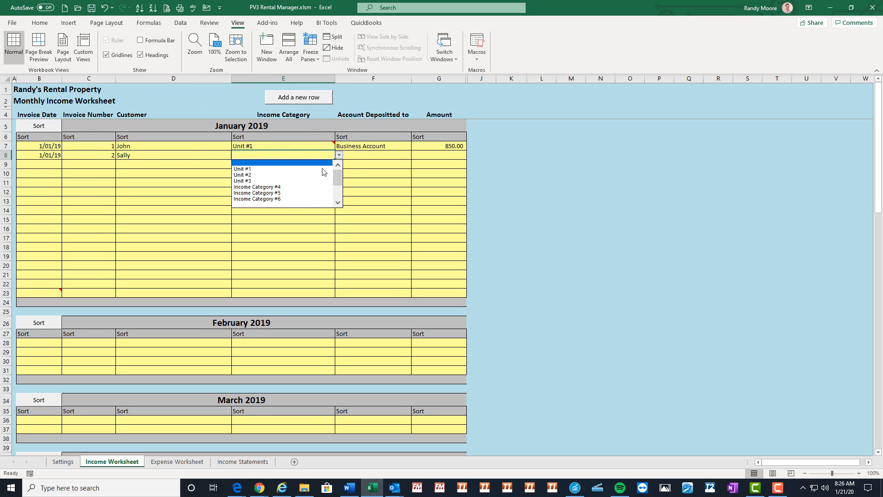
left_click(278, 181)
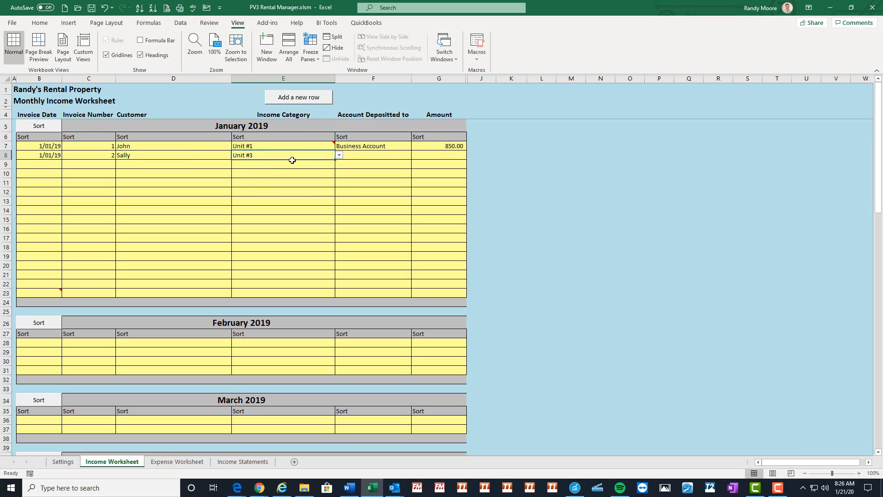
left_click(361, 158)
left_click(415, 156)
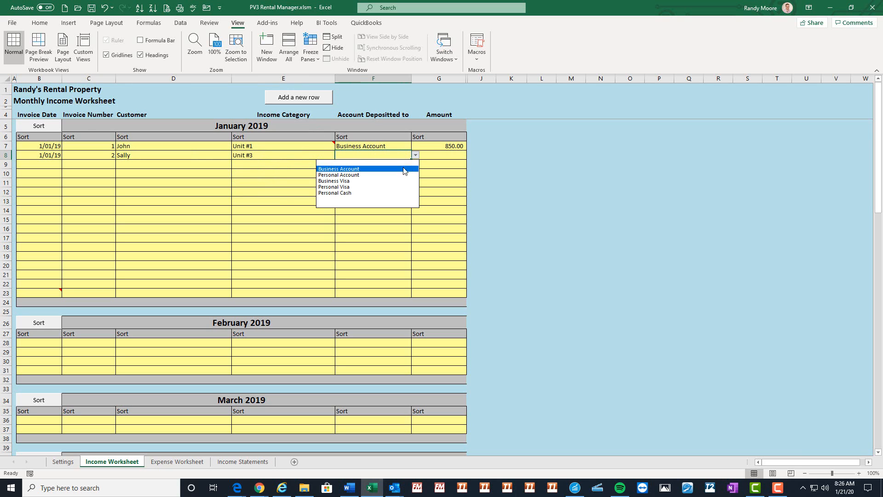
left_click(399, 170)
- Enter an amount of 750 for the second January invoice
left_click(444, 157)
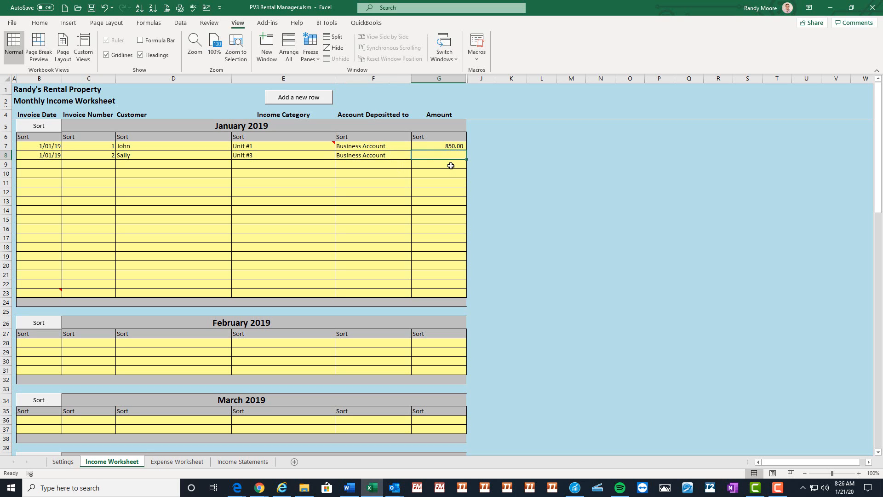
type("7")
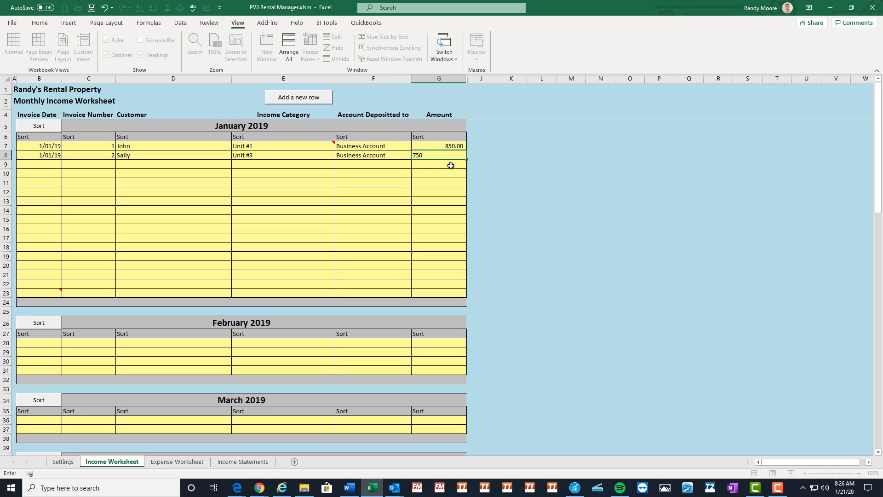
type("50")
key("Return")
left_click(442, 155)
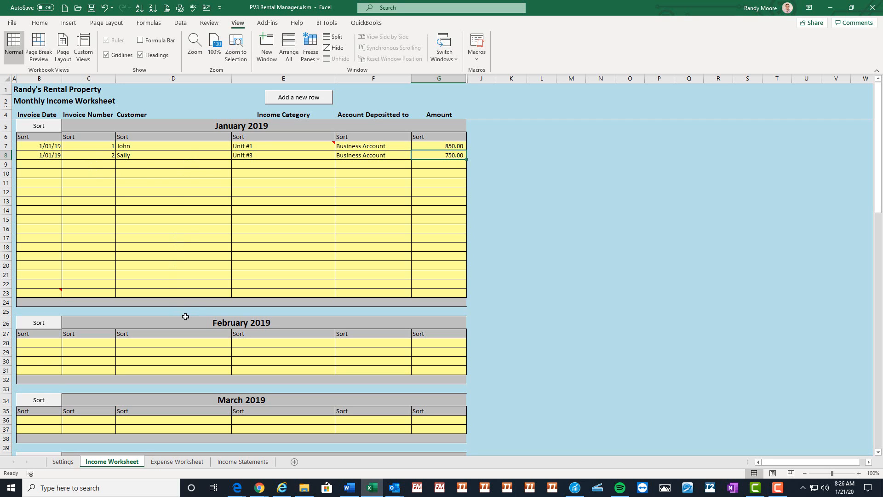
- Add four new rows to the March 2019 income section and one new row to the February 2019 section
scroll(183, 305, "down", 2)
scroll(183, 306, "down", 1)
left_click(212, 336)
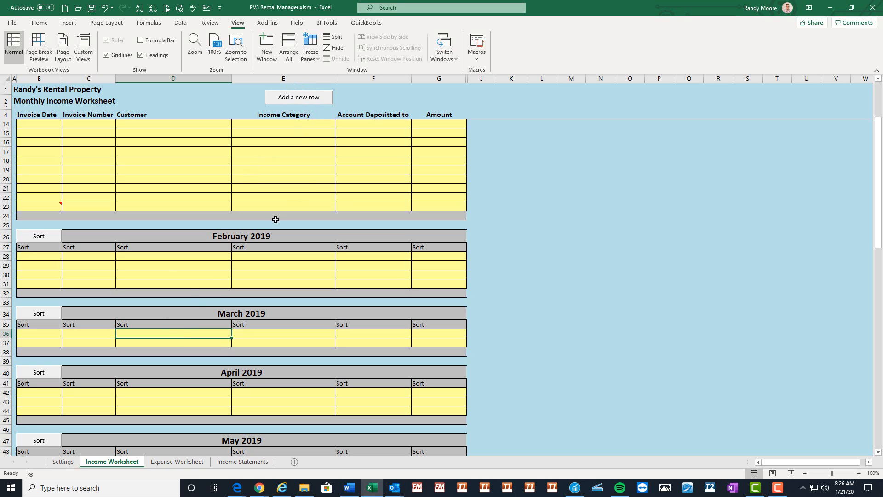
left_click(33, 331)
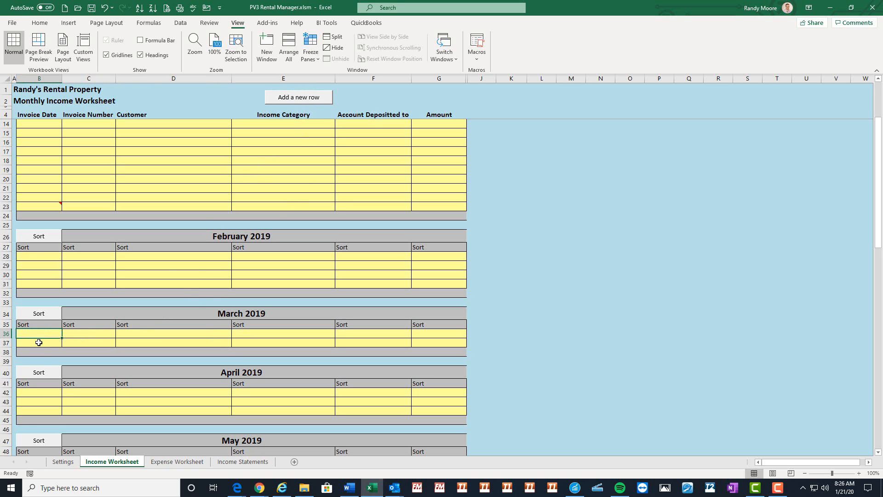
left_click(294, 98)
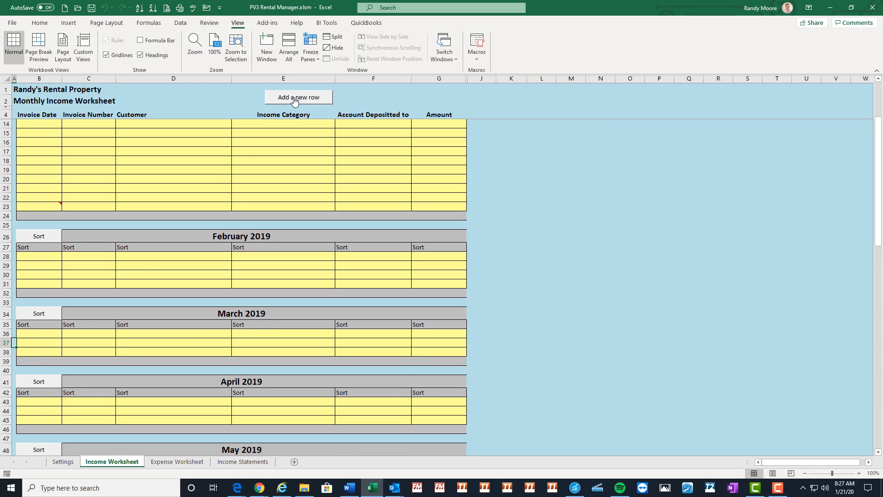
left_click(295, 98)
left_click(294, 98)
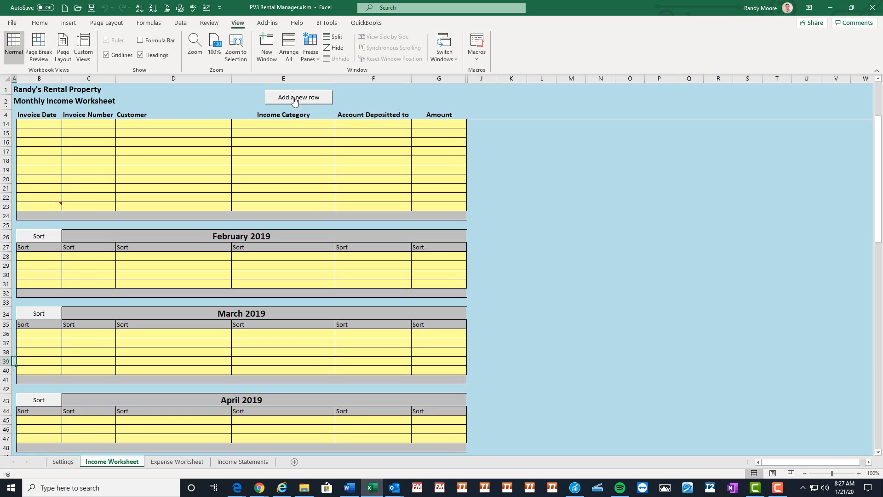
left_click(294, 98)
left_click(88, 266)
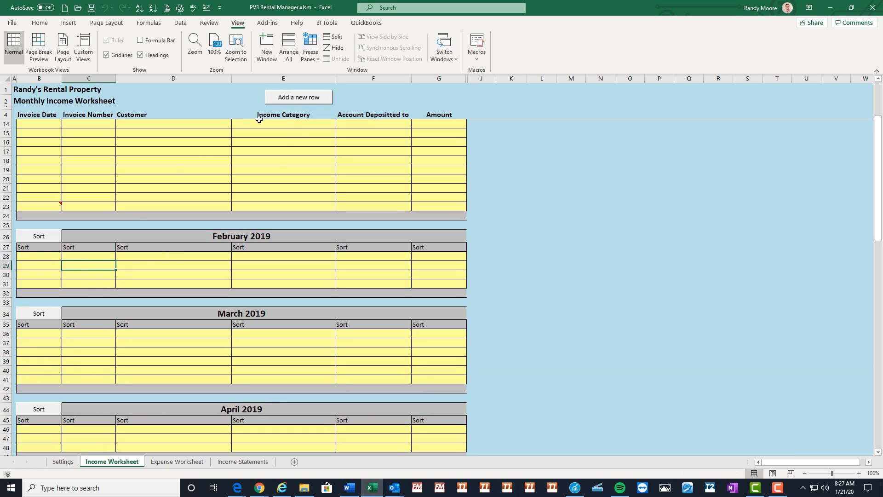
left_click(293, 98)
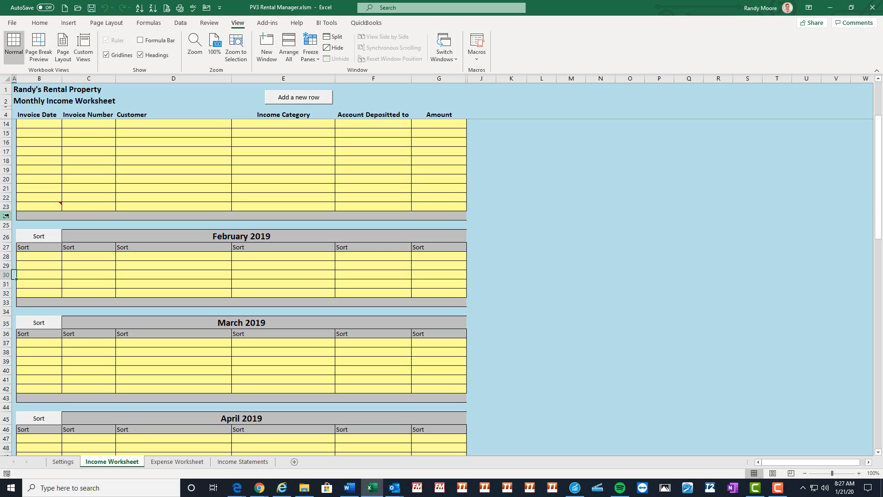
- Try adding a new row at the grey divider below January 2019 and delete the extra grey row 25
left_click(6, 215)
left_click(293, 98)
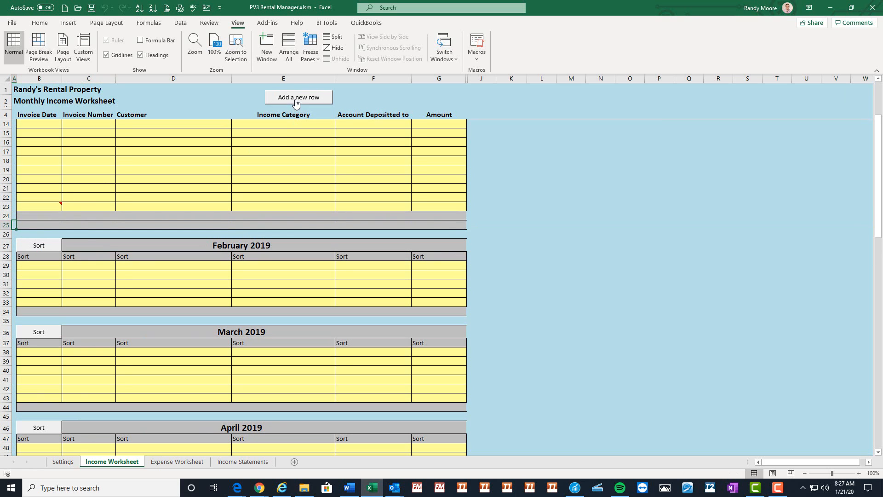
left_click(349, 218)
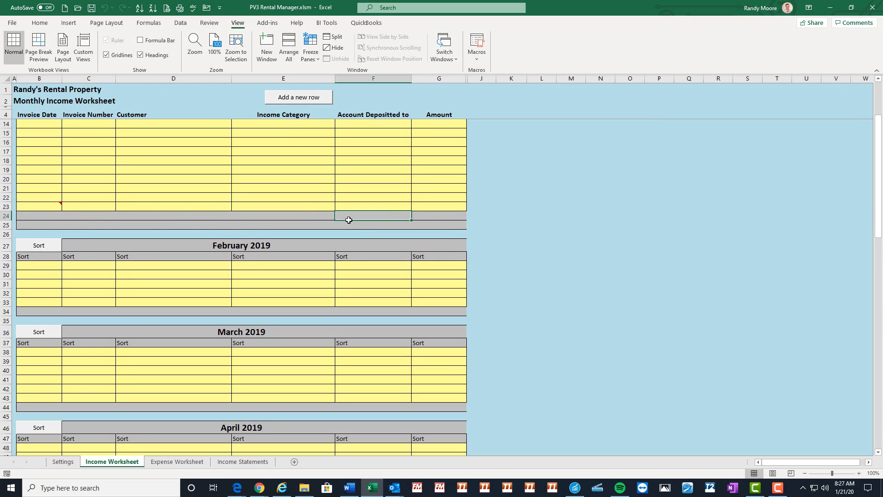
left_click(6, 225)
right_click(7, 224)
left_click(40, 310)
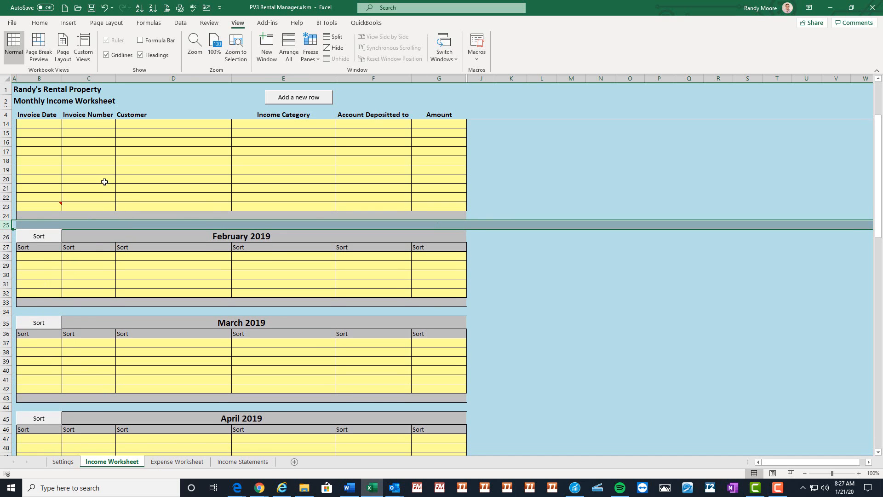
- Add a new row within the January 2019 income section and return to its first empty invoice date cell
left_click(292, 100)
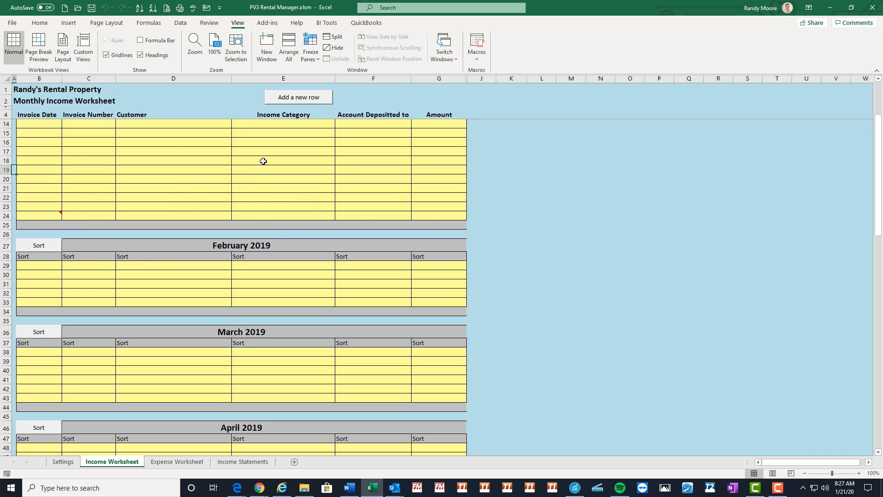
scroll(263, 161, "up", 3)
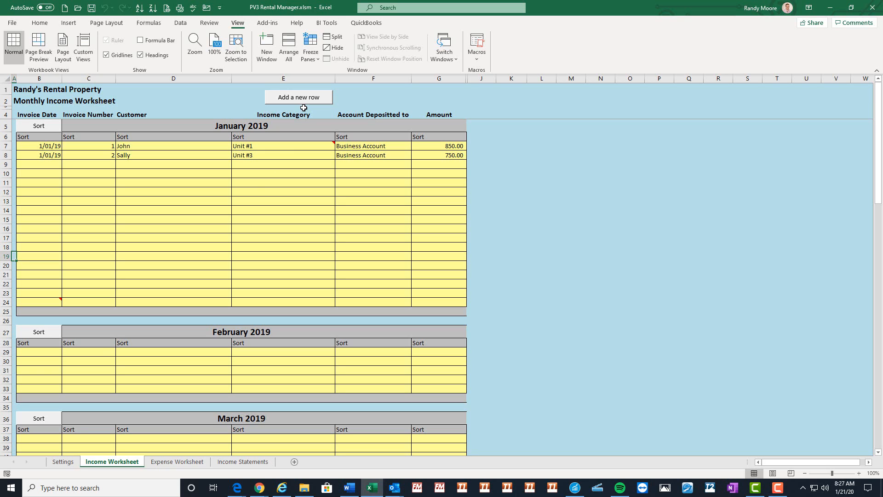
left_click(35, 203)
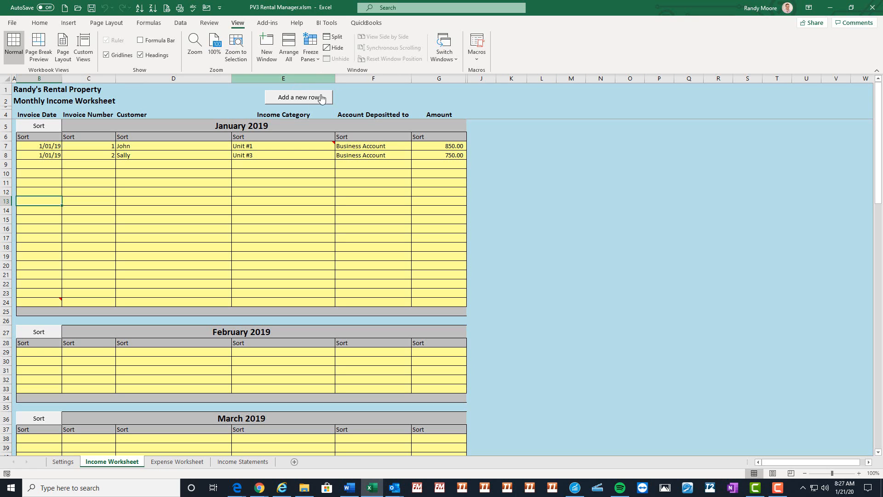
left_click(35, 167)
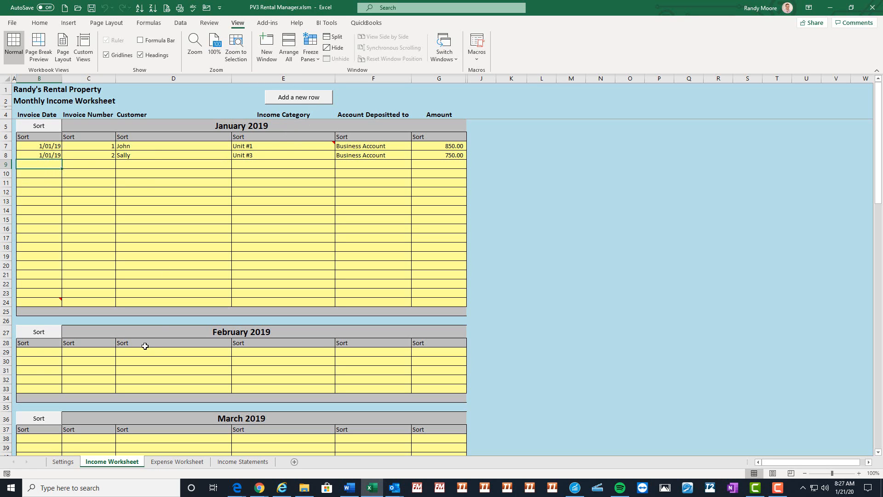
- Start the first January row on the Expense Worksheet with invoice date 1-5-19 and Staples as the place
left_click(180, 463)
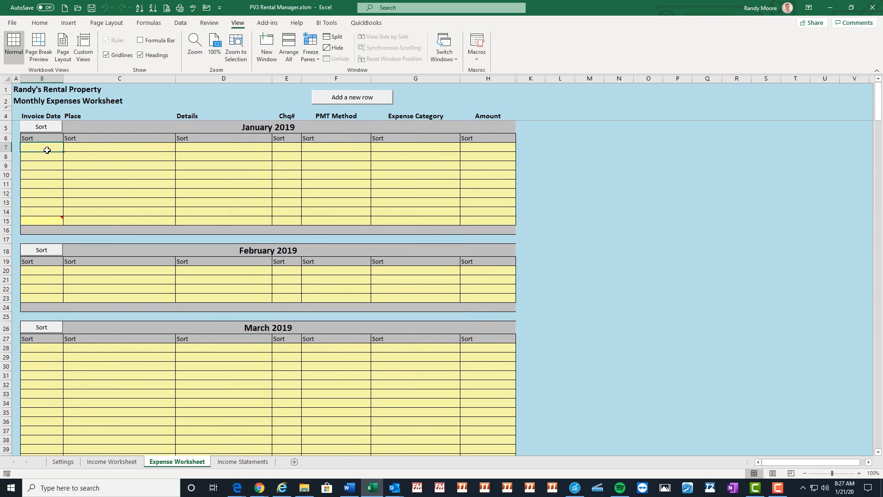
type("1-5-19")
key("Tab")
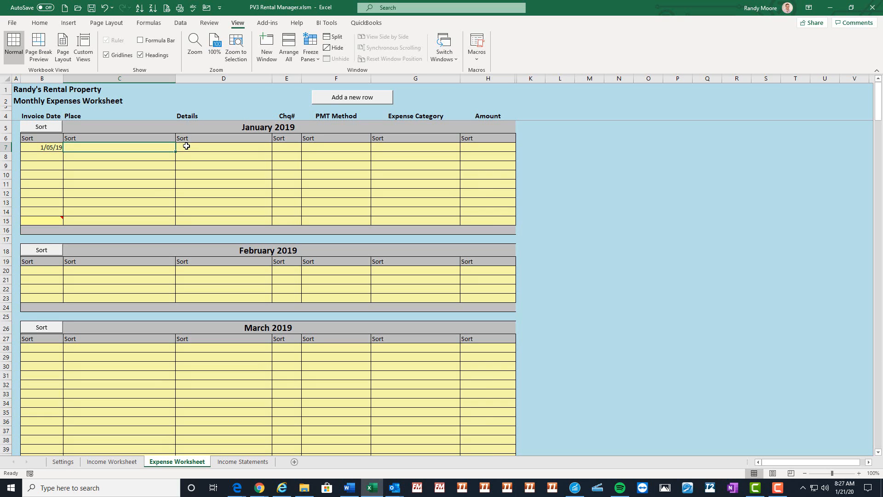
type("Staples")
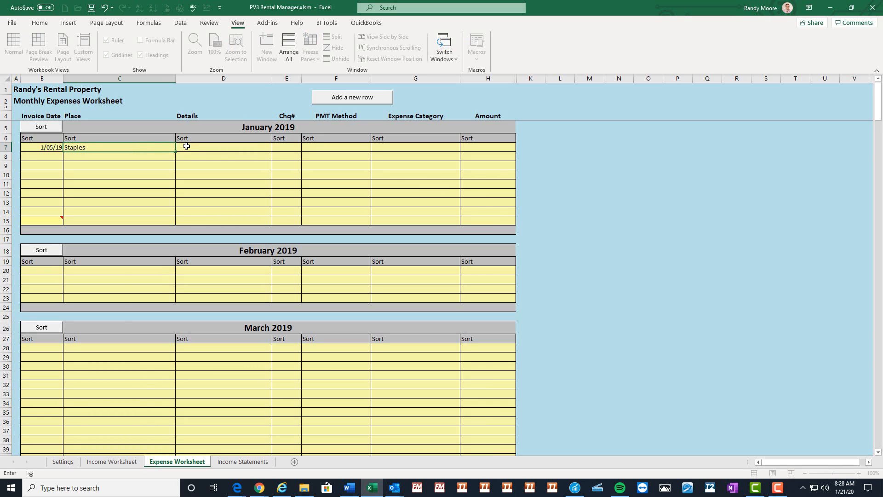
key("Tab")
- Enter Office Supplies as the details of the Staples expense and replace that entry with Excel
type("Of")
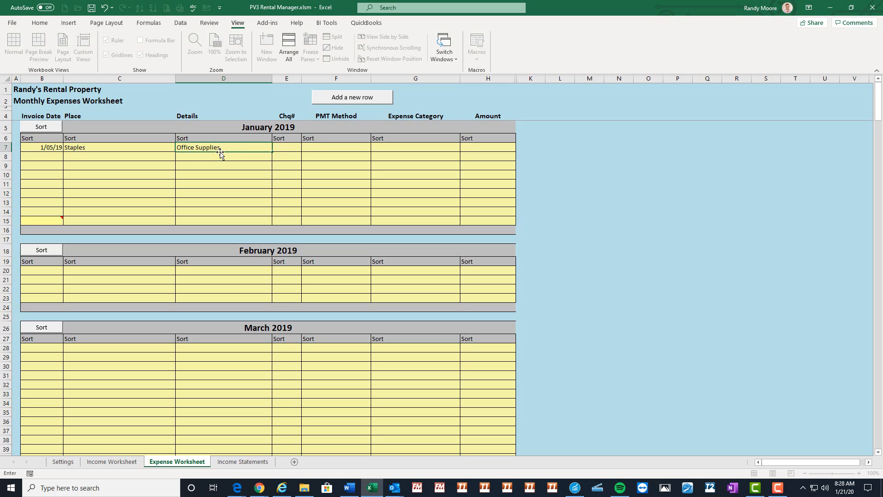
key("Tab")
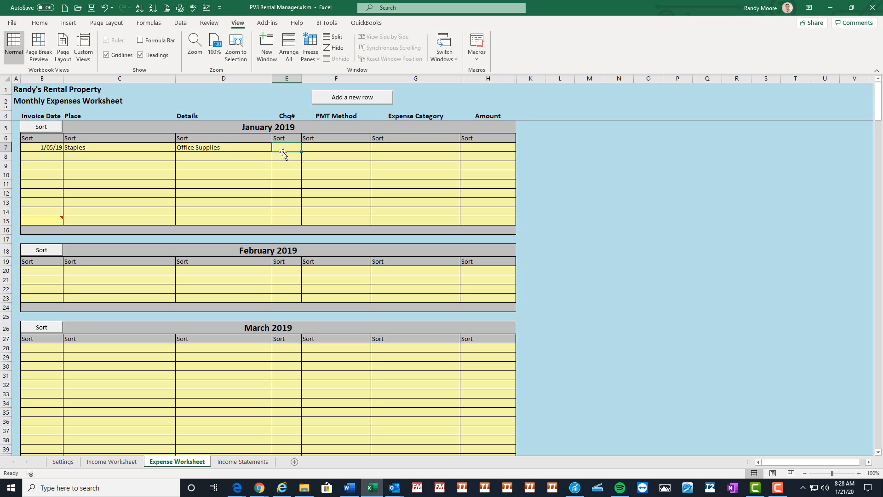
left_click(223, 148)
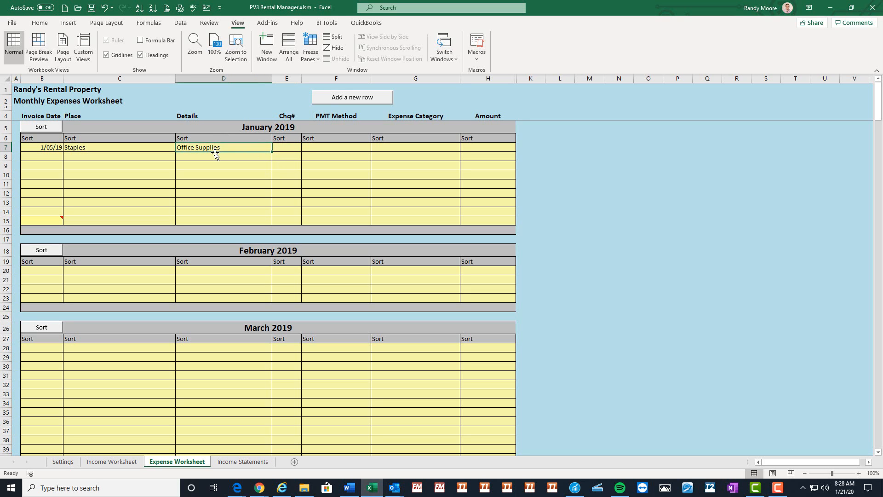
type("Excel")
key("Tab")
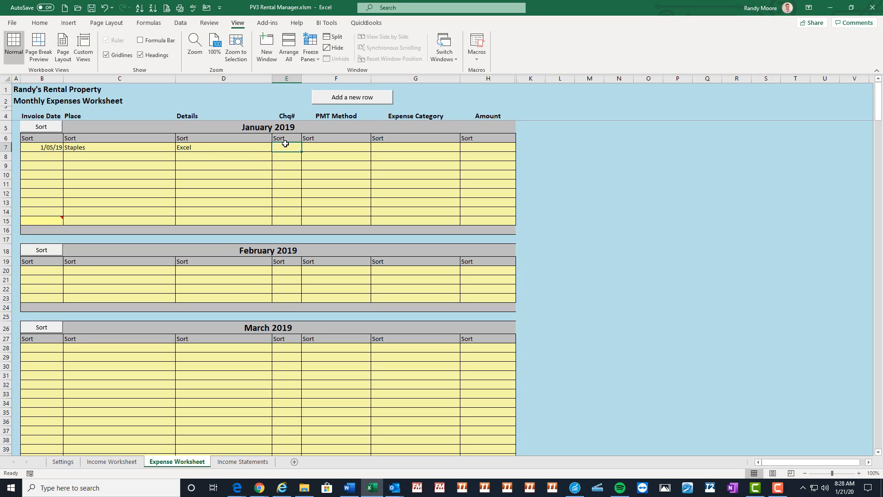
- Set the Staples expense's payment method to Business Account and its Expense Category to Office Supplies
left_click(315, 147)
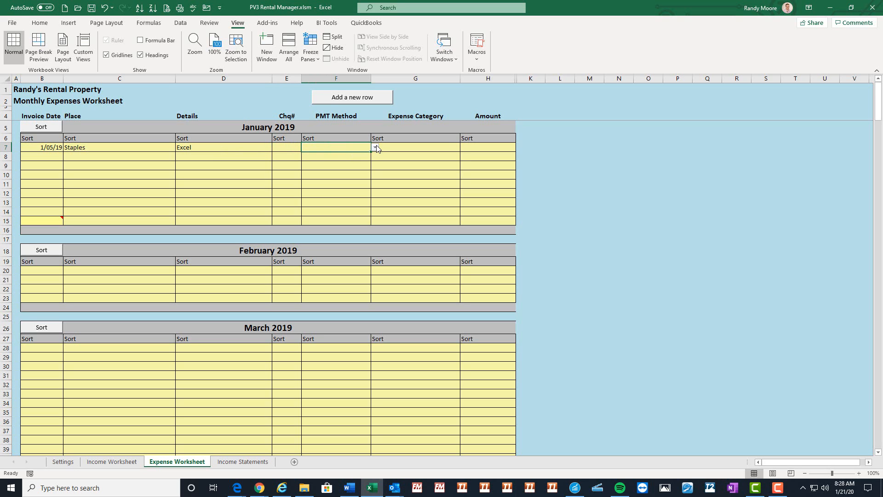
left_click(375, 147)
left_click(357, 161)
left_click(414, 150)
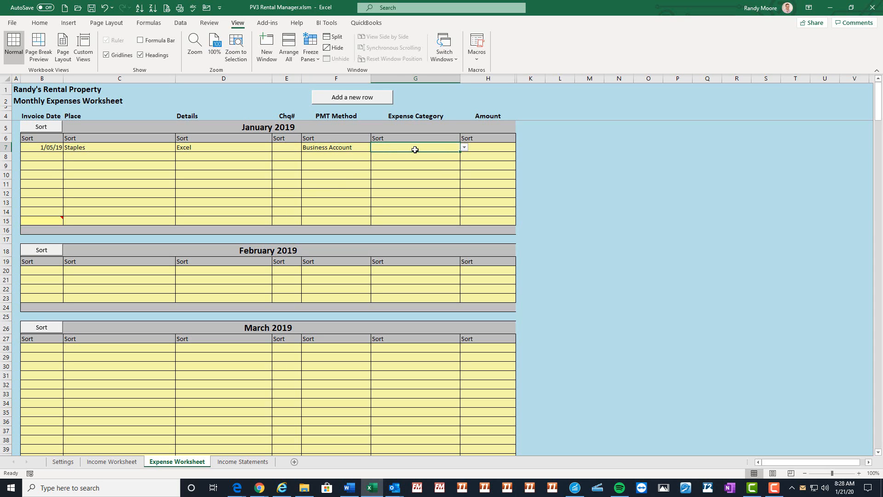
left_click(464, 149)
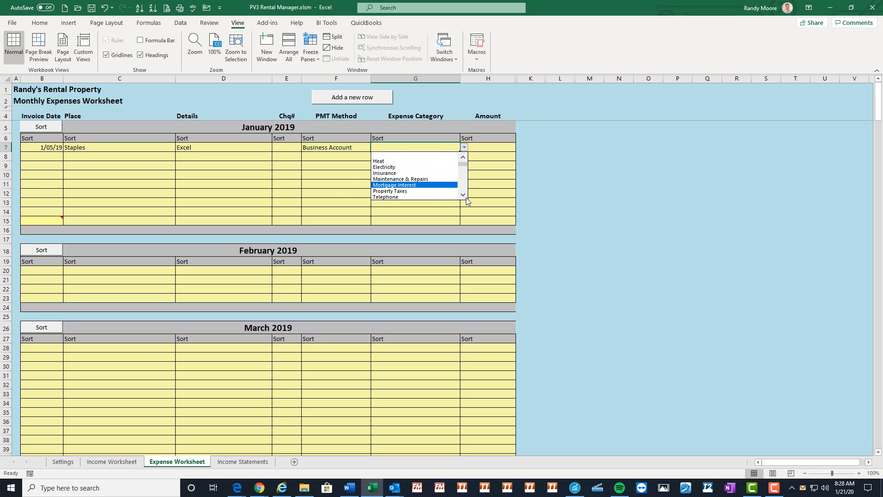
scroll(466, 198, "down", 7)
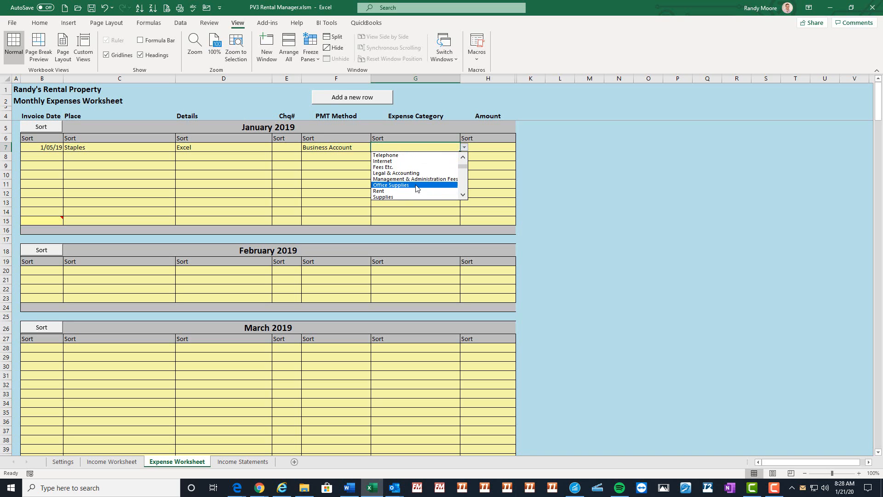
left_click(415, 185)
- Enter an amount of 56.50 for the Staples expense
left_click(513, 146)
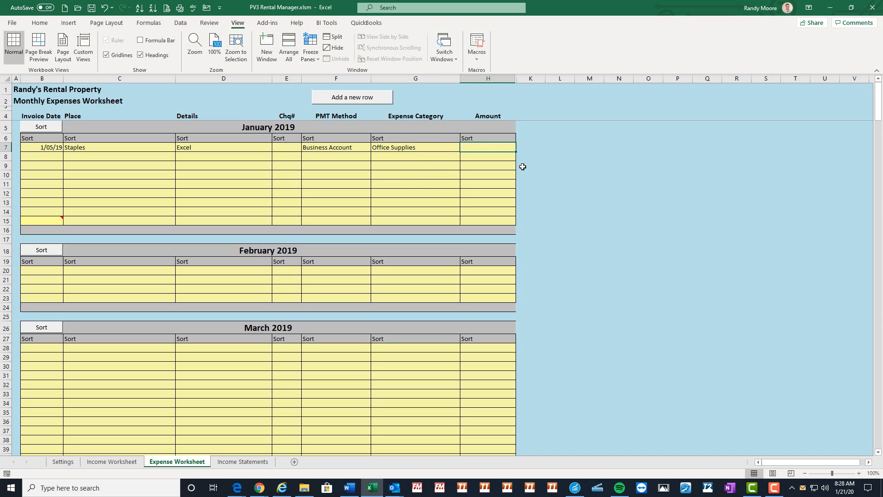
type("56.50")
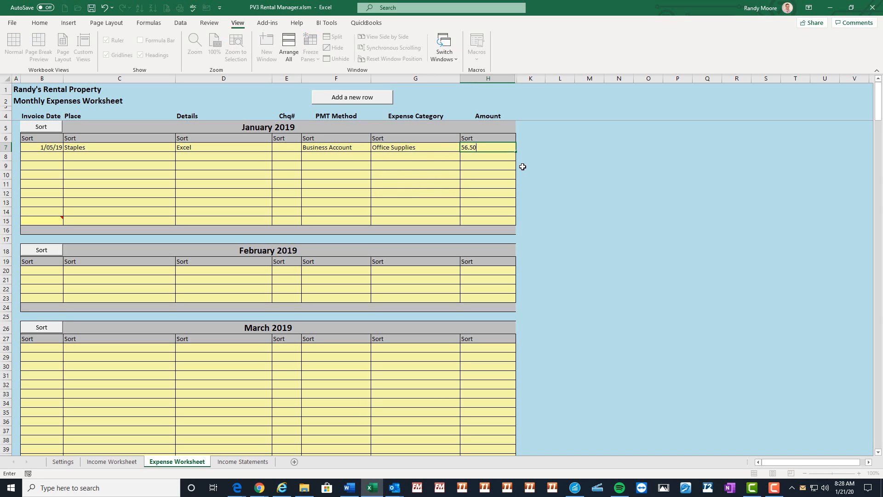
key("Return")
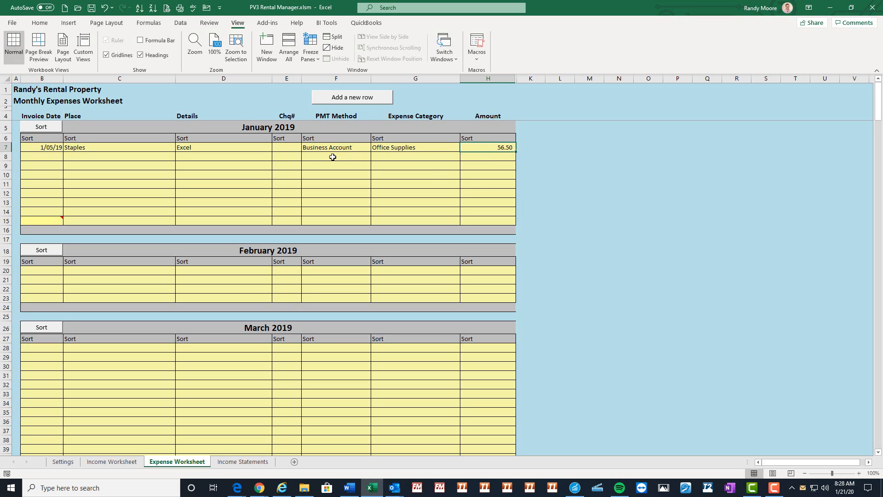
- Start the second January row on the Expense Worksheet with invoice date 1-10-19 and City of Ayr as the place
left_click(410, 157)
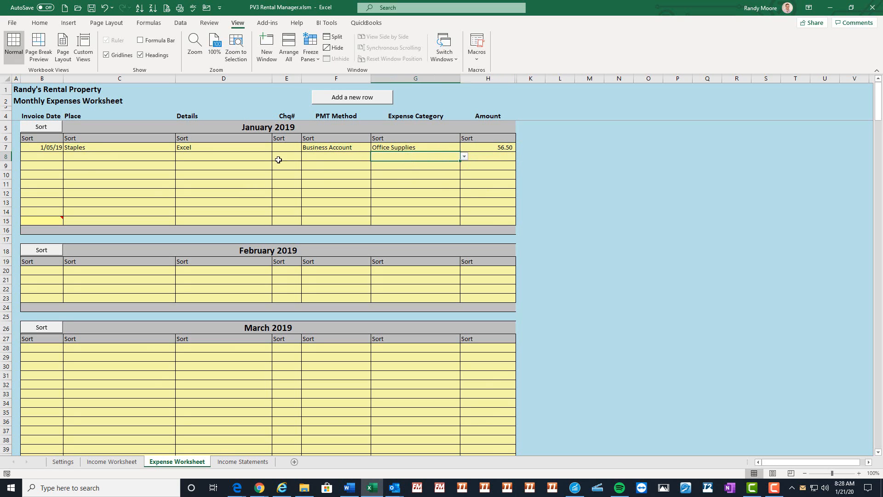
left_click(44, 160)
type("1-")
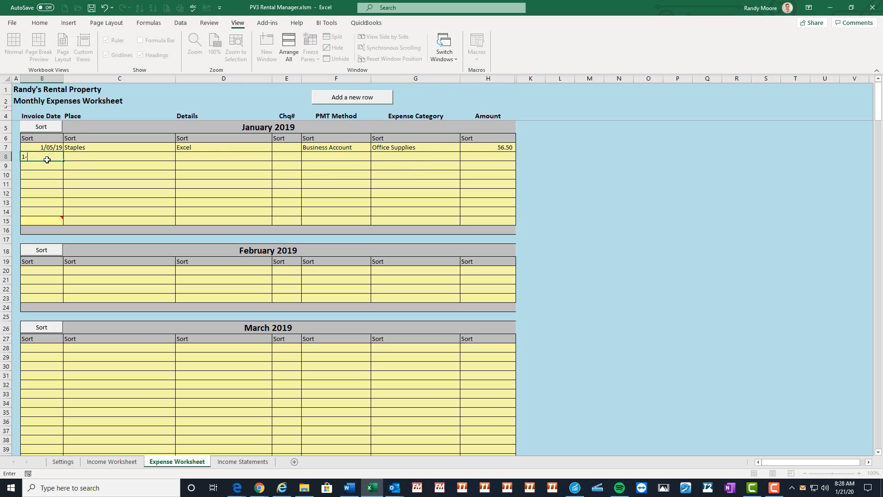
type("10-19")
left_click(72, 159)
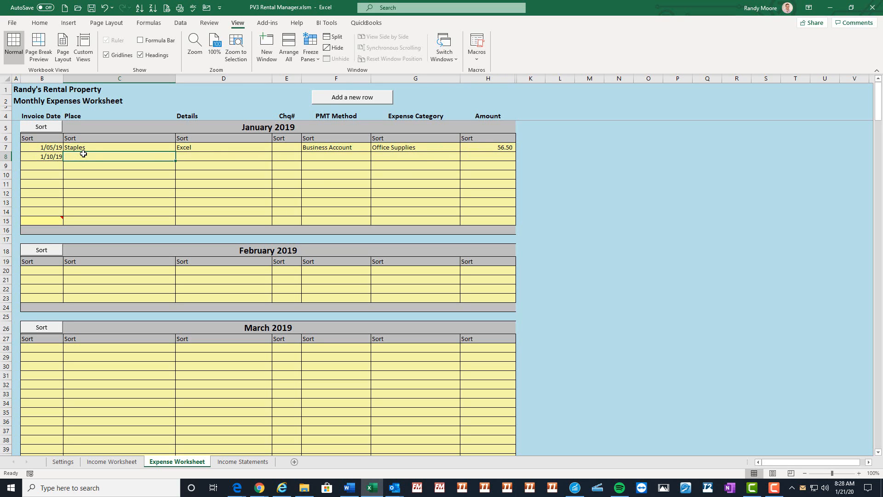
type("City of Ayr")
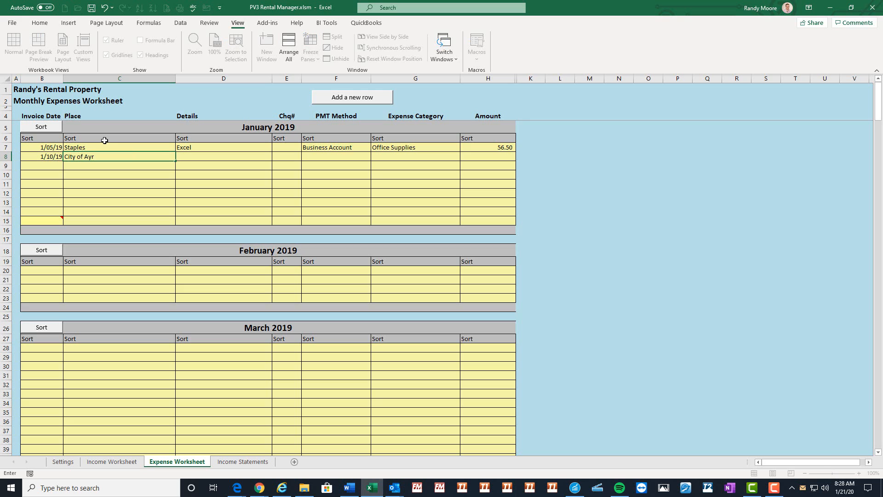
- Enter Property Tax as the details of the City of Ayr expense
left_click(223, 161)
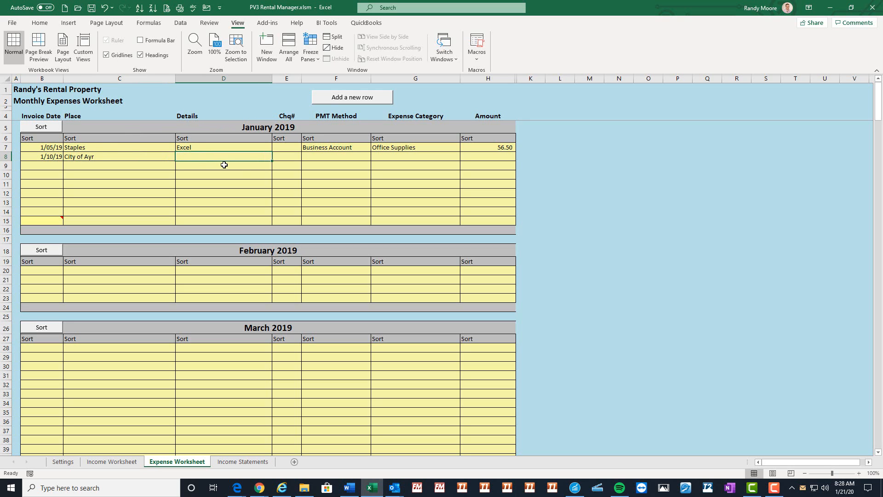
type("Pe")
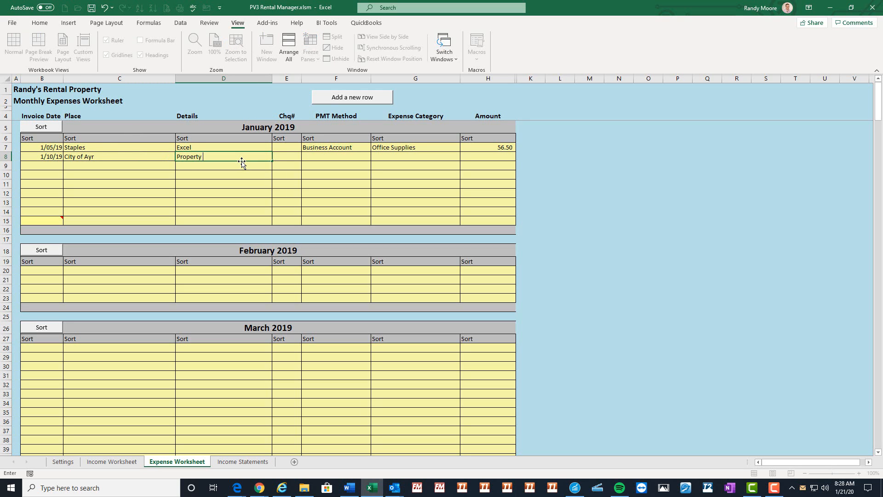
left_click(291, 160)
left_click(349, 156)
- Set the City of Ayr expense's Expense Category to Property Taxes
left_click(430, 158)
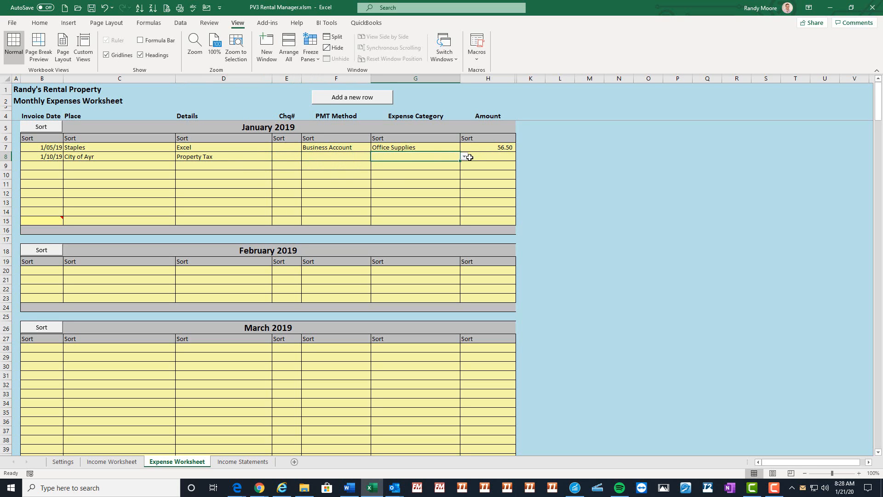
left_click(467, 157)
left_click(453, 156)
left_click(464, 156)
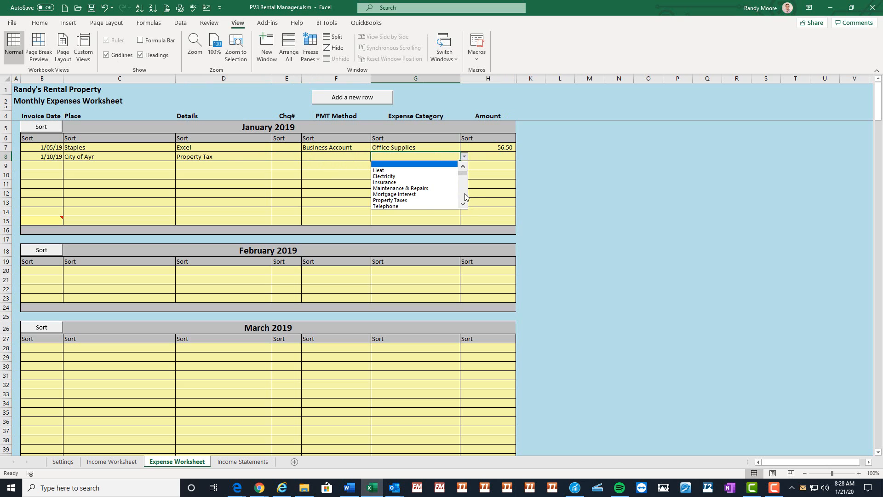
left_click(449, 182)
- Enter an amount of 500 for the City of Ayr expense
left_click(480, 158)
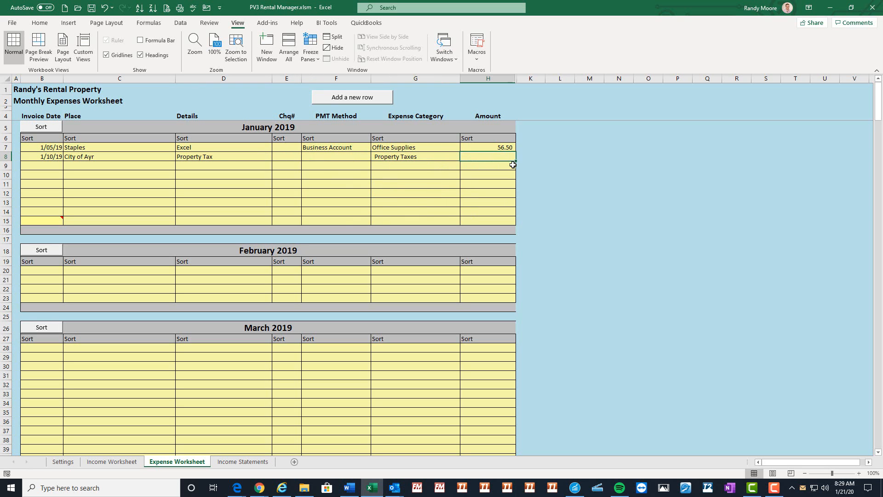
type("500")
key("Return")
key("Up")
left_click(416, 157)
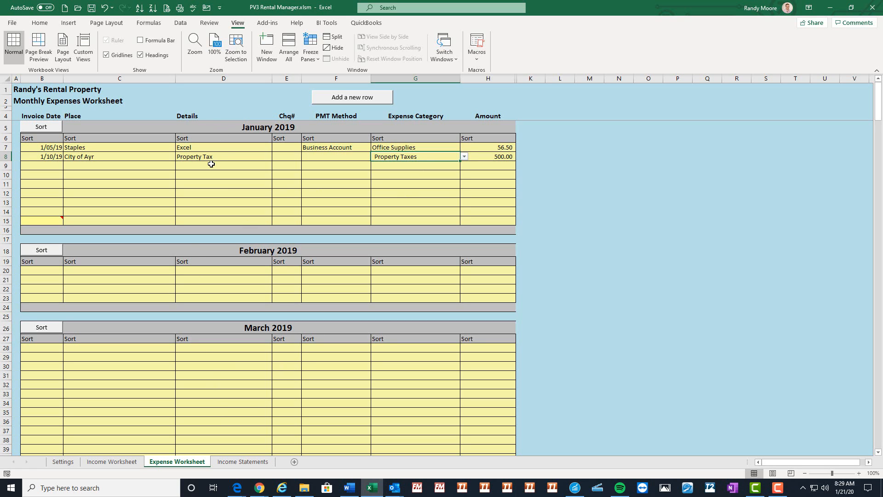
- Open the Income Statements sheet and check the totals for Unit #1, Property Taxes and Office Supplies
left_click(243, 462)
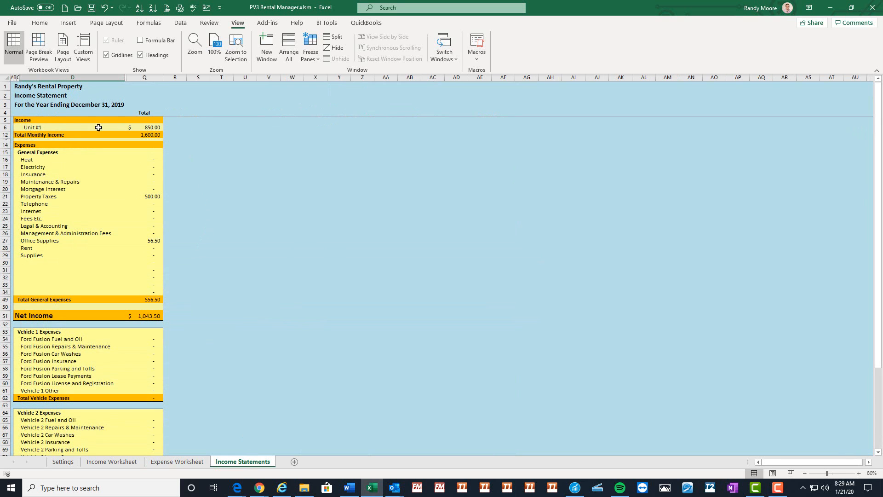
left_click(152, 128)
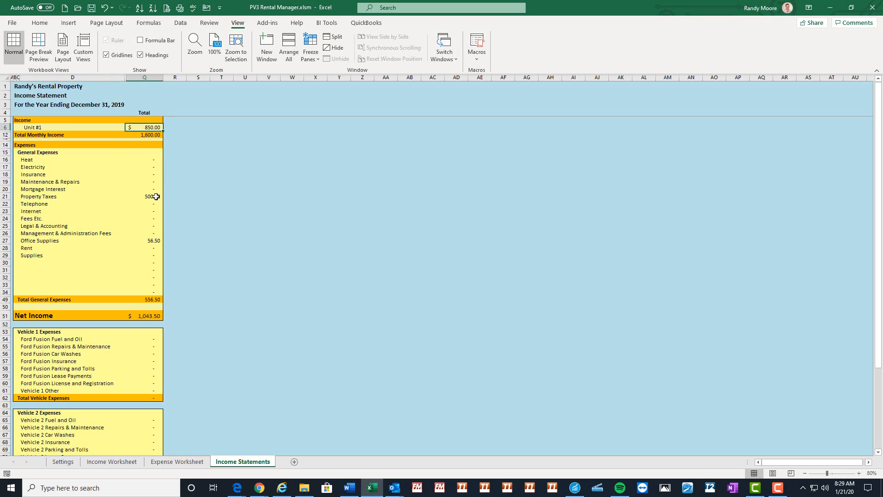
left_click(156, 196)
left_click(152, 239)
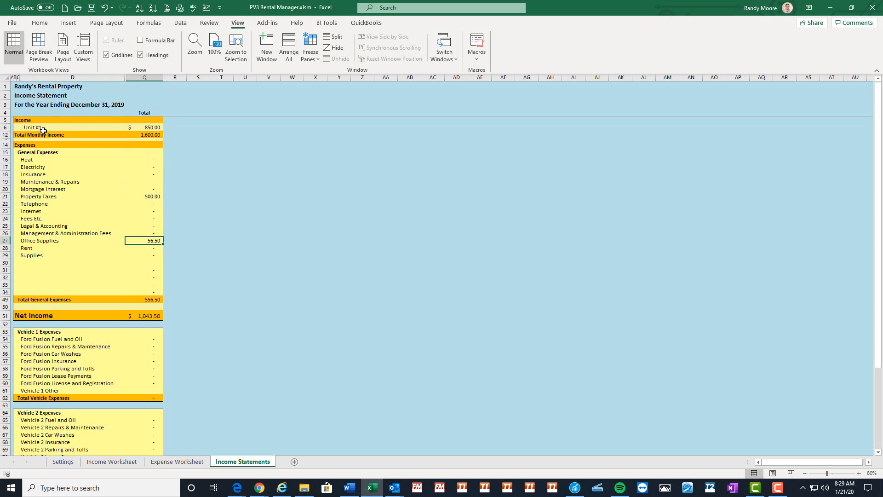
- Unhide the income rows between Unit #1 and Total Monthly Income on the Income Statements sheet
left_click(2, 128)
left_click(33, 128)
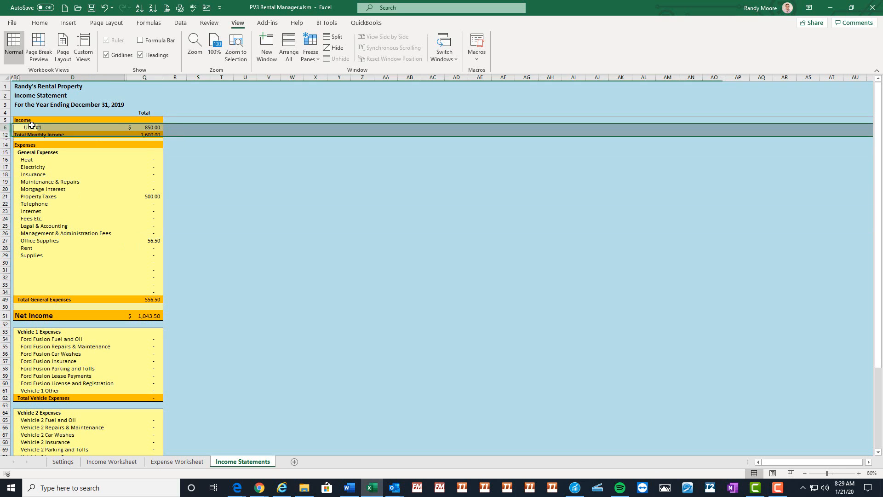
left_click_drag(2, 127, 4, 134)
right_click(4, 135)
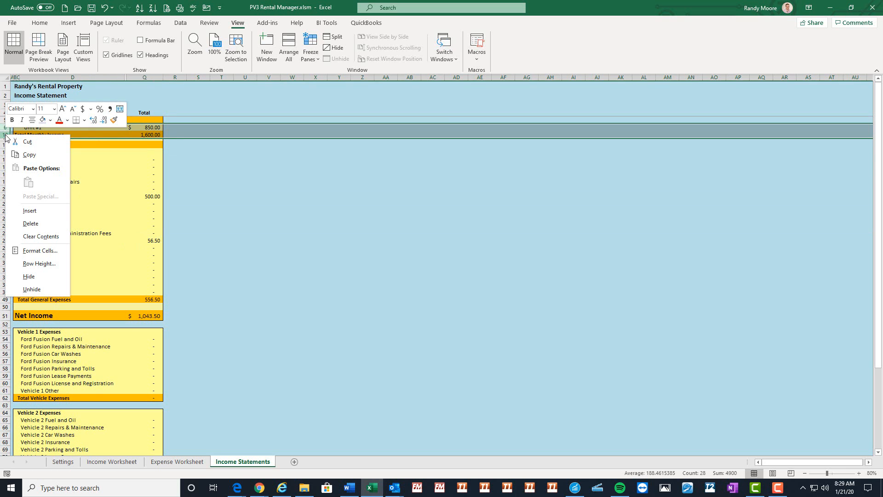
left_click(36, 290)
left_click(69, 219)
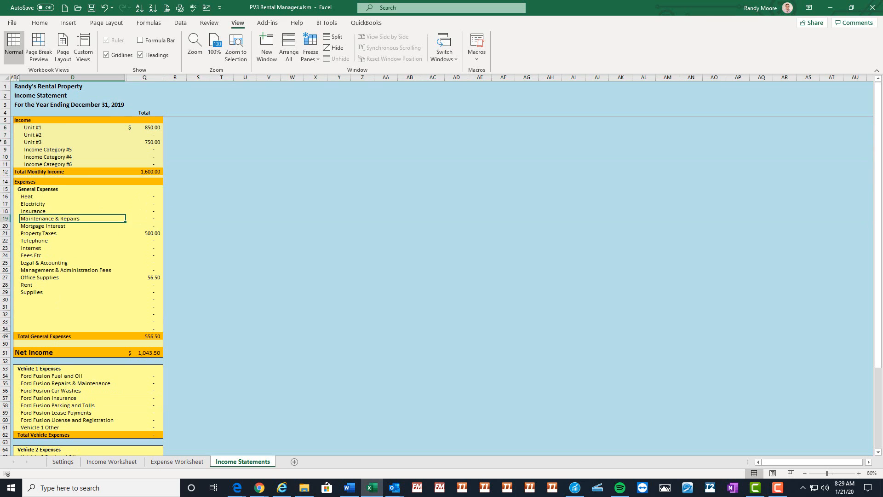
left_click(5, 120)
left_click_drag(4, 120, 10, 177)
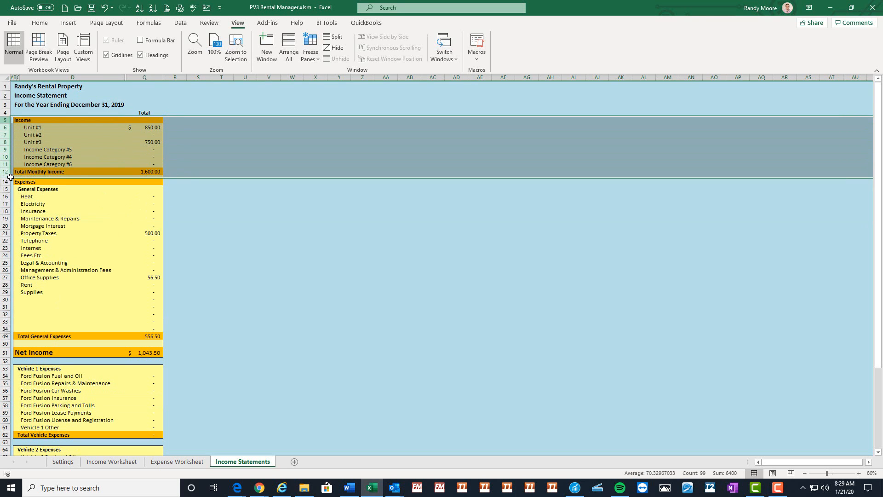
right_click(5, 164)
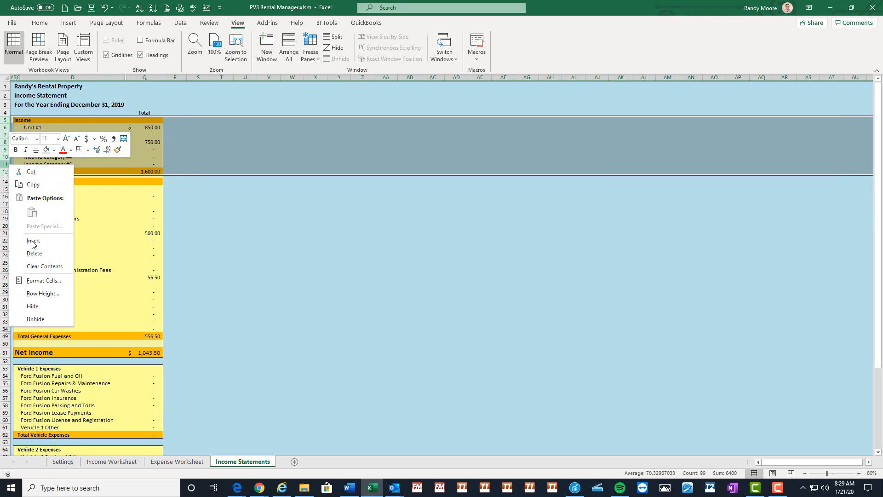
key("Escape")
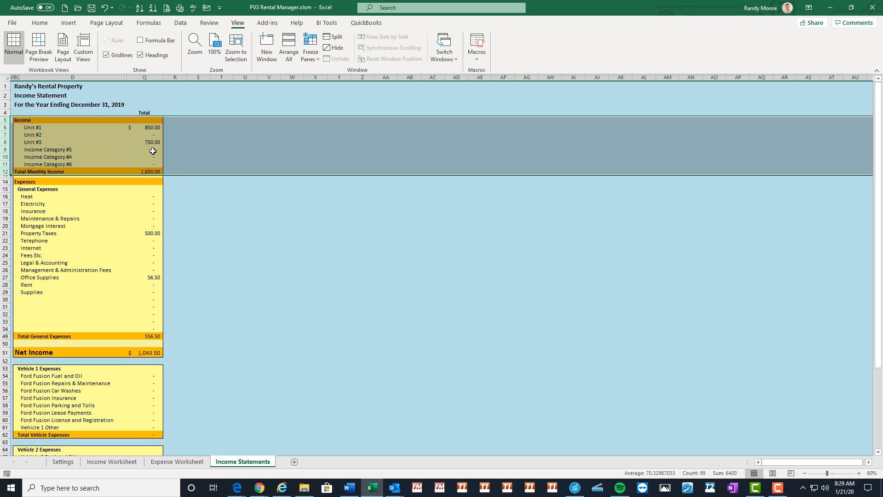
left_click(152, 157)
- Hide rows 9 to 11, which hold the unused Income Category #5, #4 and #6 lines
left_click(57, 150)
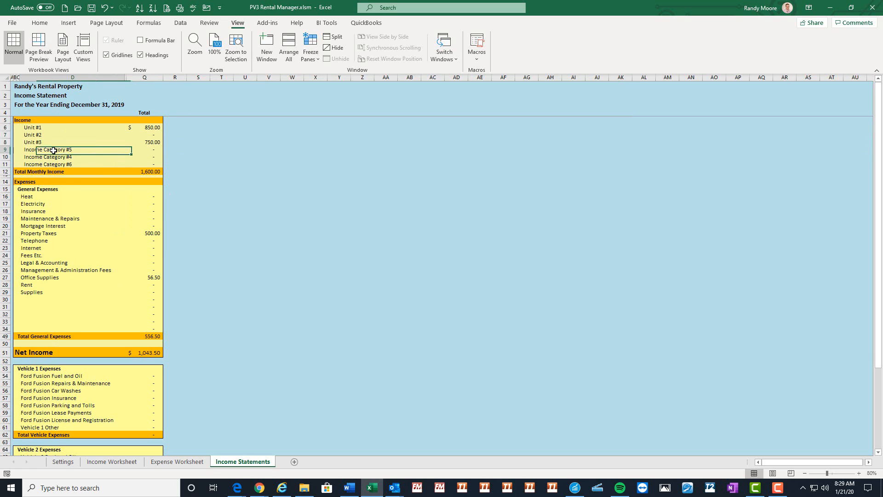
left_click(4, 149)
left_click_drag(3, 150, 8, 163)
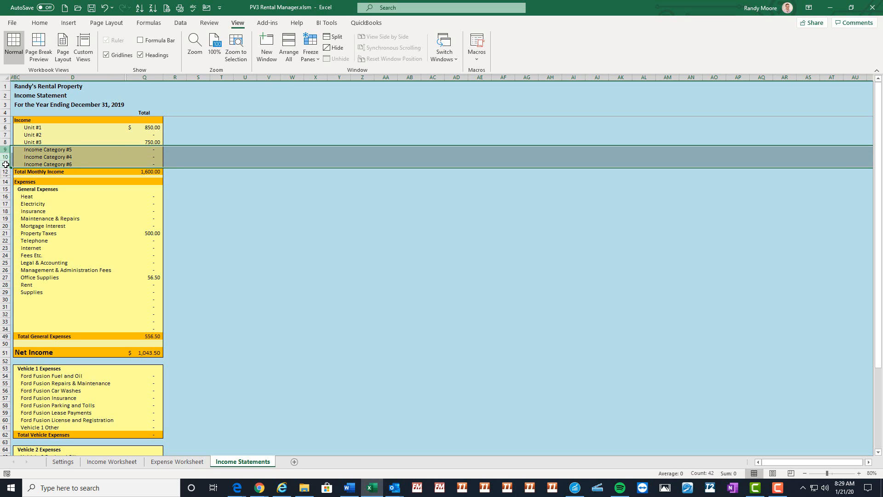
right_click(5, 160)
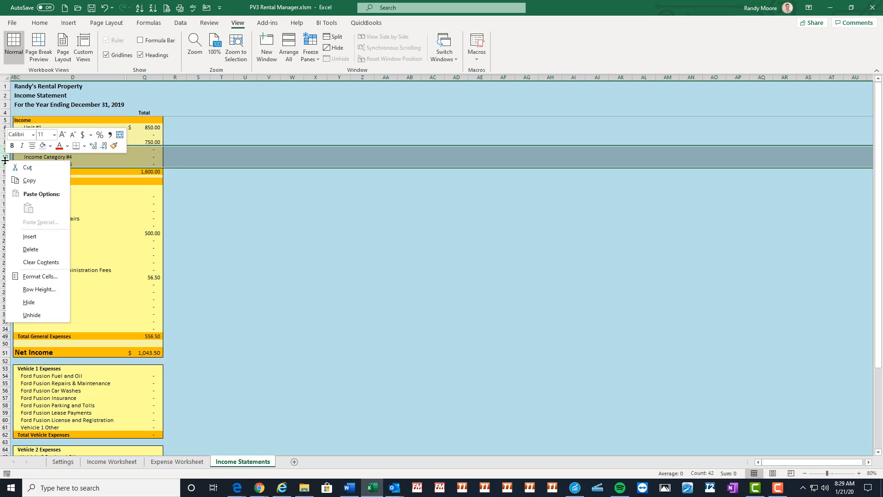
left_click(37, 302)
left_click(148, 174)
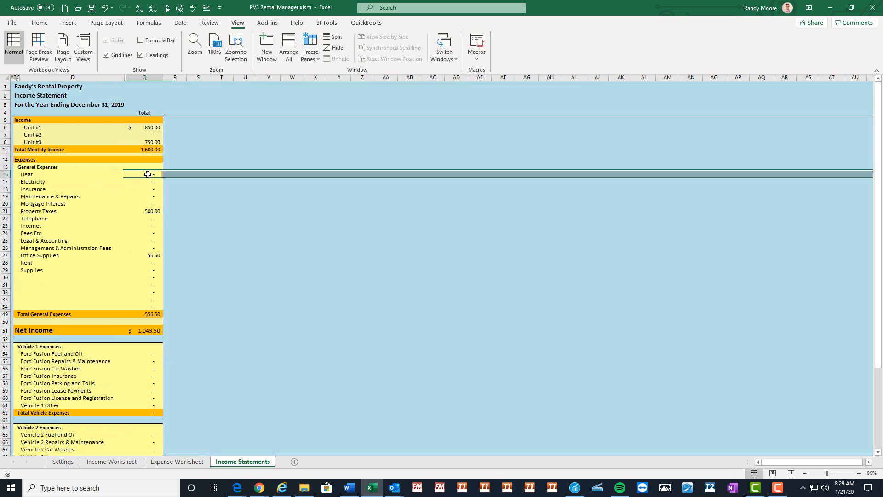
- Hide the blank rows 30 to 34 at the end of the General Expenses section
left_click_drag(6, 277, 5, 306)
right_click(6, 295)
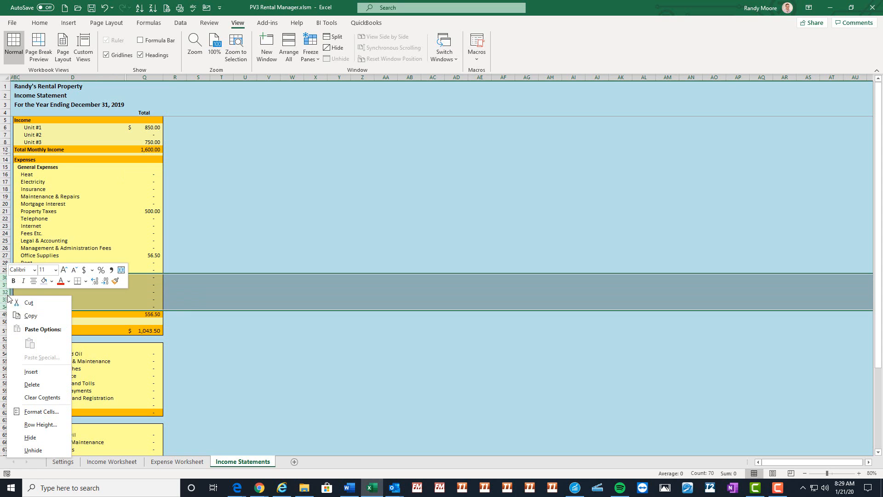
left_click(42, 436)
left_click(192, 324)
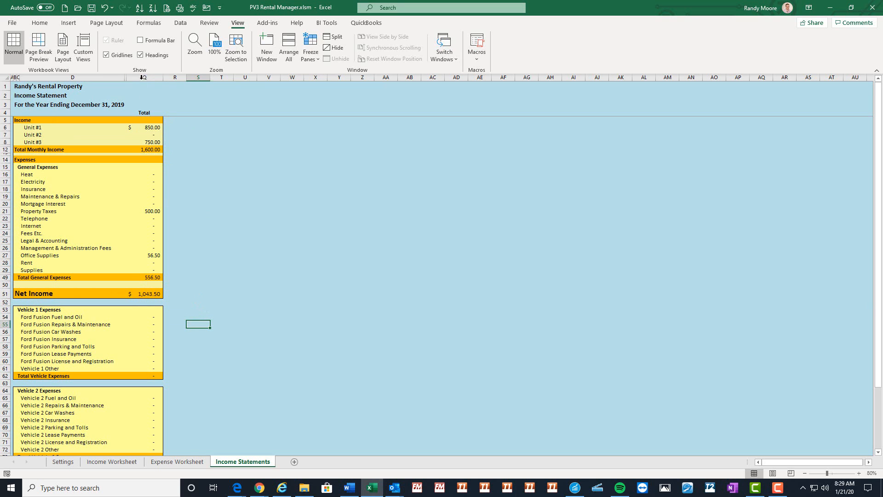
- Unhide the monthly columns between column D and the Total column Q of the income statement
left_click_drag(144, 77, 116, 79)
right_click(116, 79)
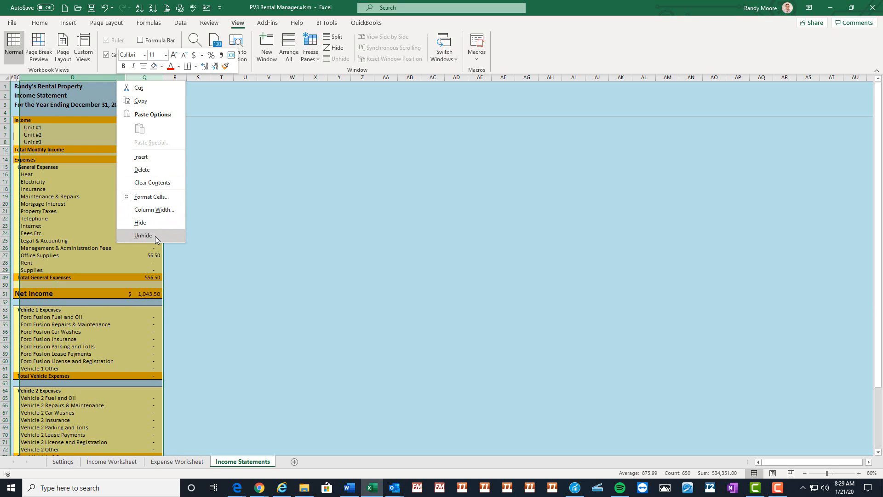
left_click(155, 236)
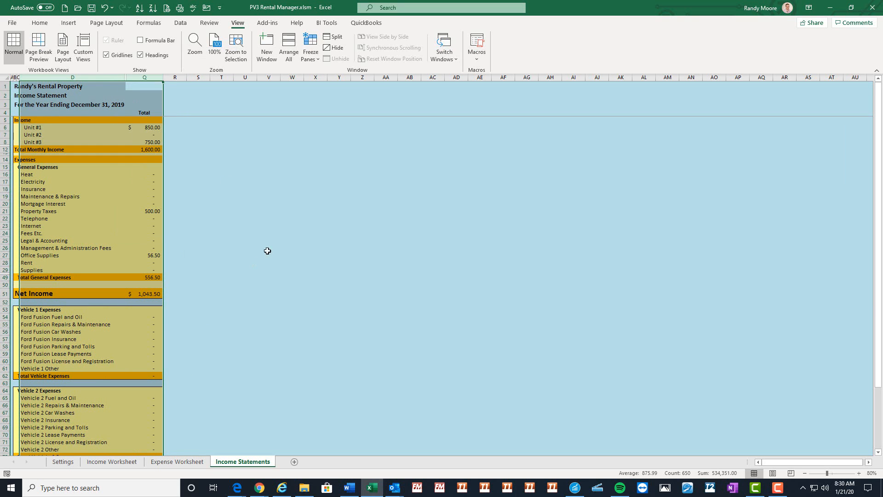
right_click(115, 79)
left_click(159, 236)
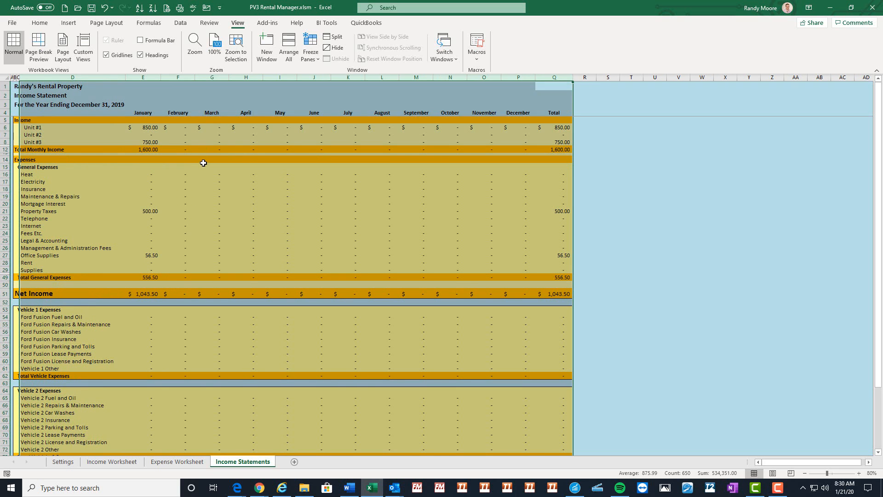
left_click(204, 165)
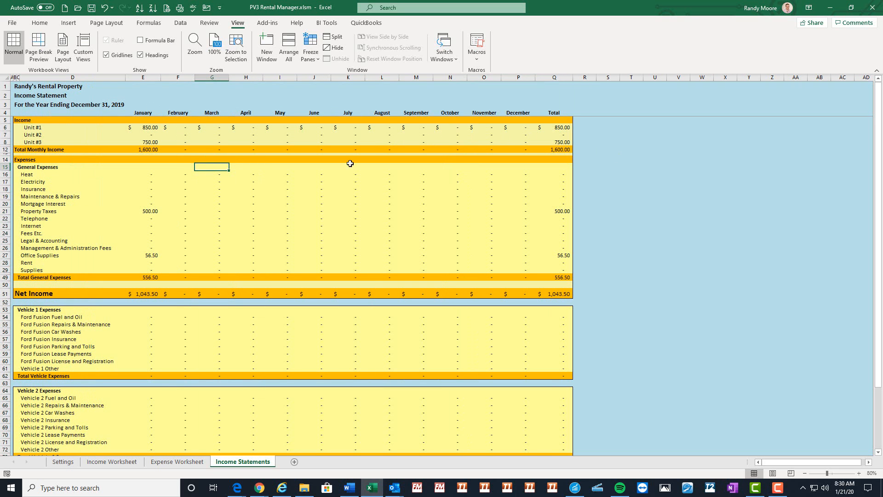
- Review the income statement's monthly layout, including the Vehicle 1, Vehicle 2, Total Drawings and Asset Purchases sections
scroll(417, 268, "down", 7)
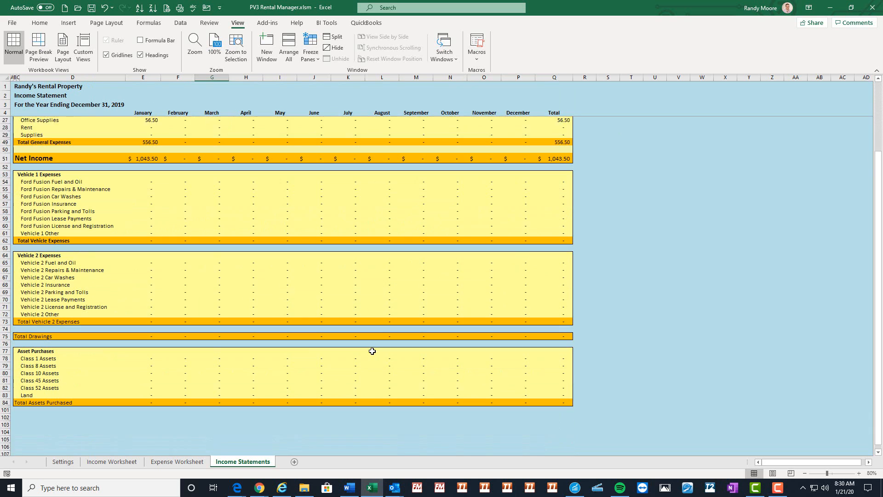
scroll(154, 275, "up", 6)
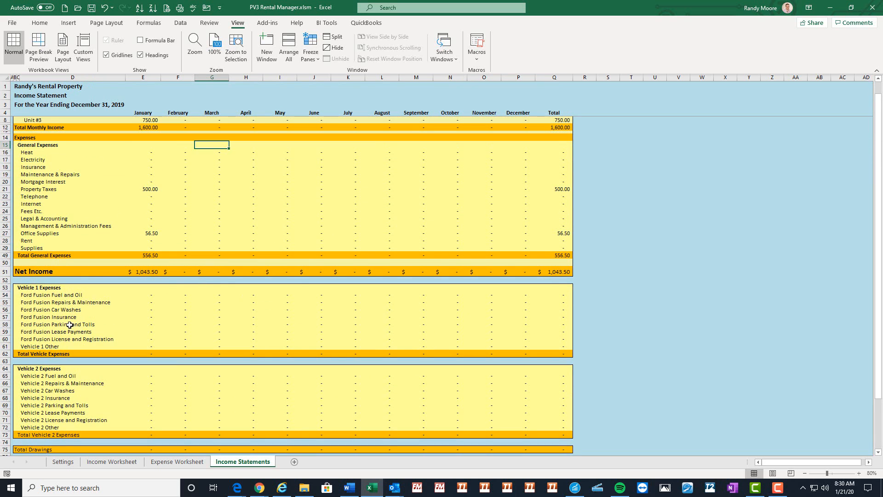
scroll(70, 324, "down", 1)
left_click(53, 277)
left_click(54, 357)
scroll(54, 357, "down", 4)
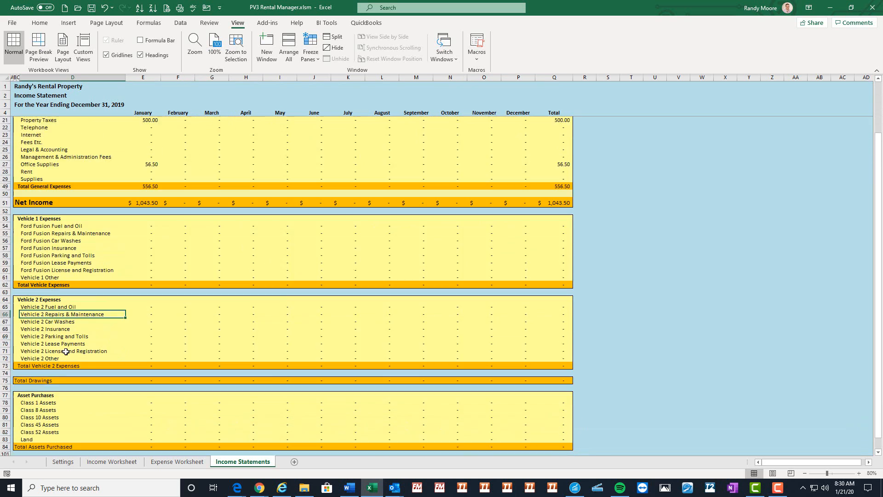
left_click(49, 338)
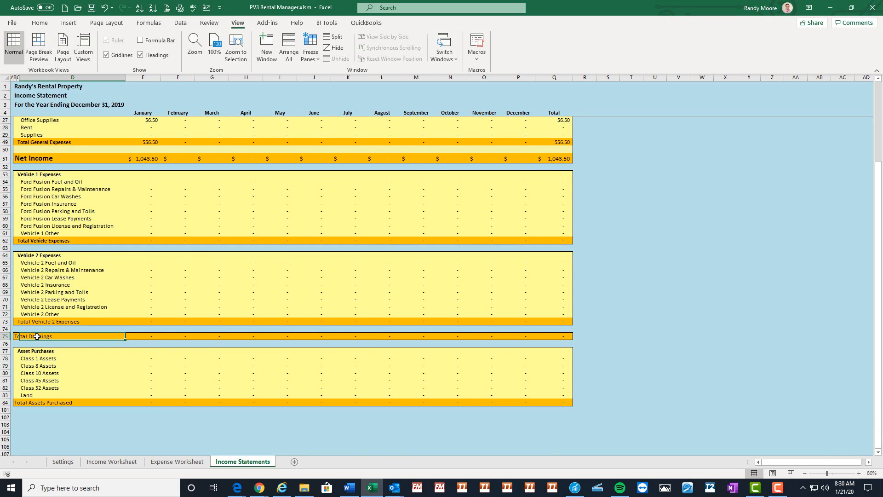
left_click(43, 367)
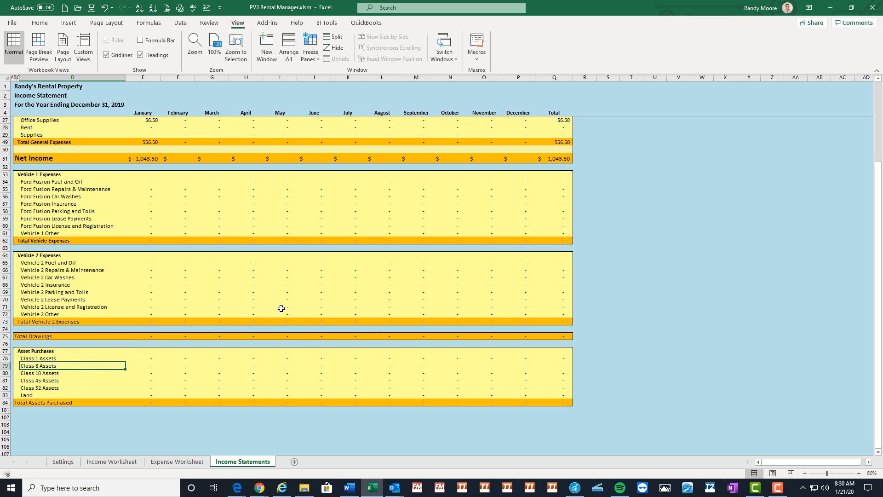
scroll(276, 304, "up", 6)
left_click(152, 175)
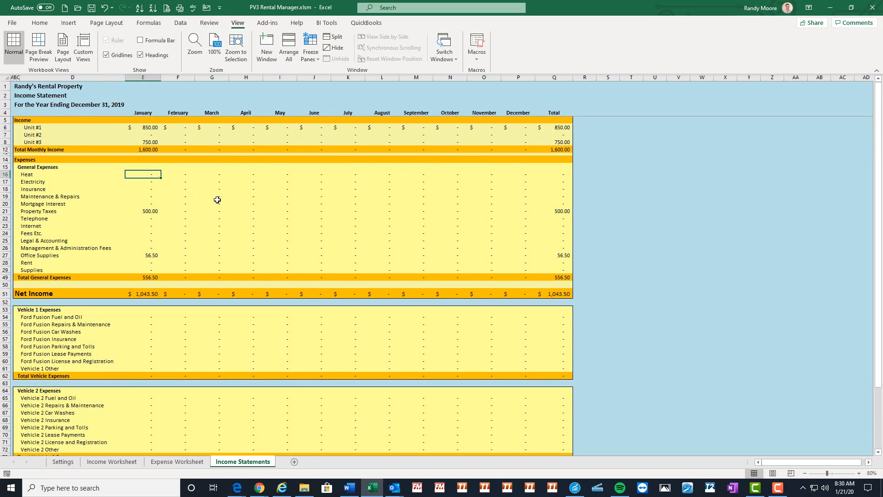